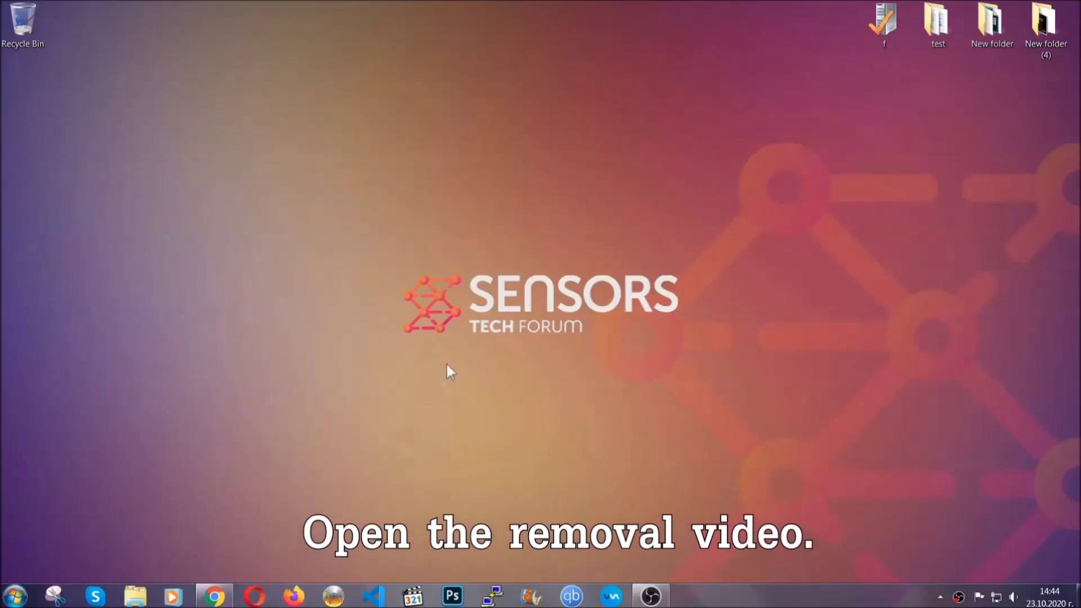
Step: Download SpyHunter-Installer.exe from the YouTube video's sensorstechforum.com link and launch it
left_click(213, 597)
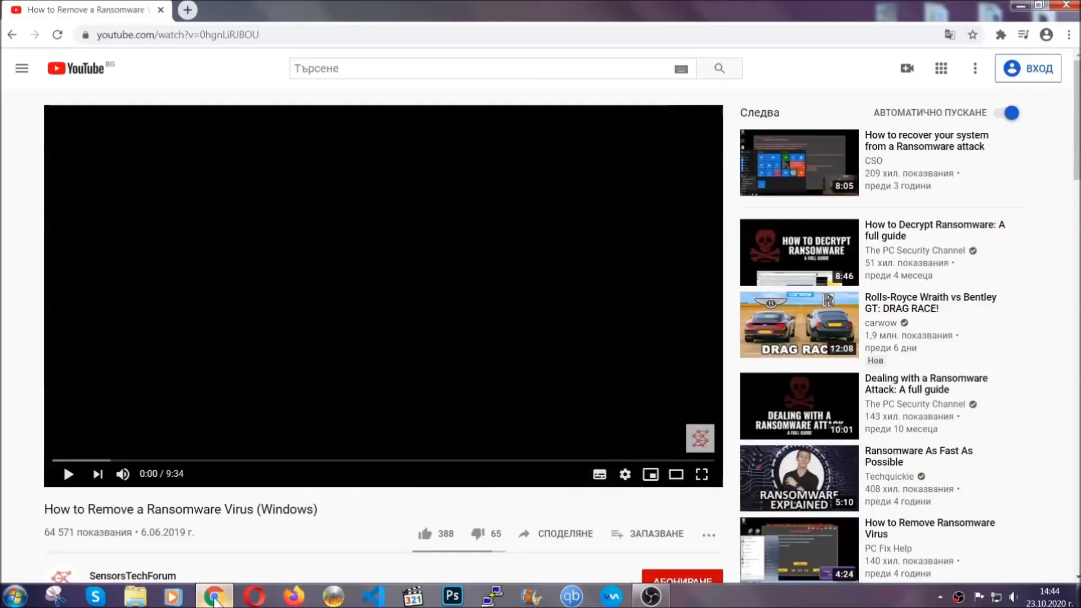
scroll(196, 459, "down", 4)
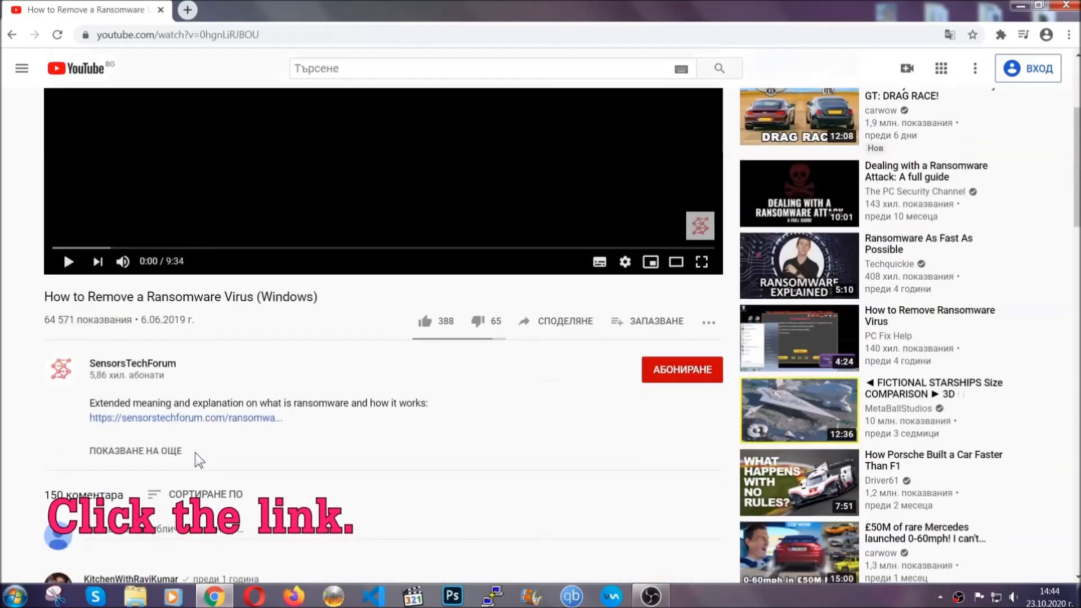
left_click(214, 419)
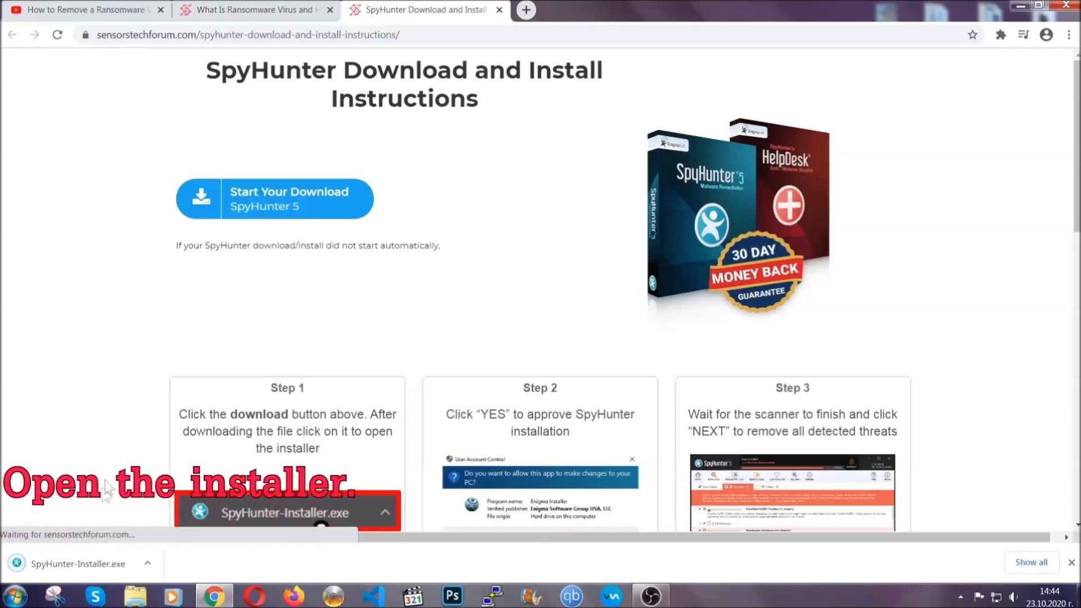
left_click(77, 562)
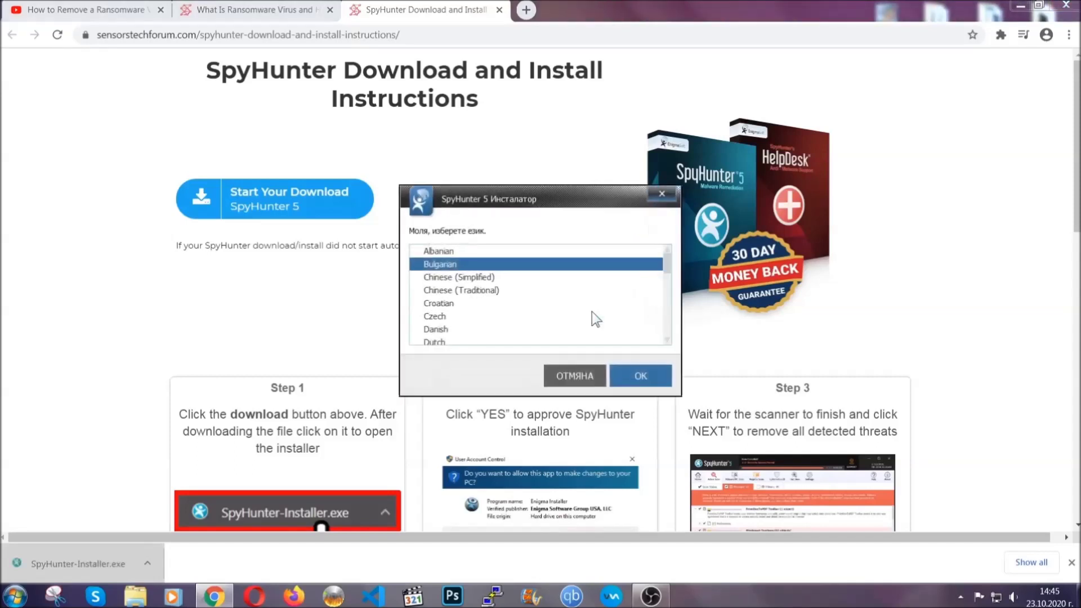
Step: Install SpyHunter 5 in English with the EULA accepted, then start its first scan
scroll(566, 310, "down", 2)
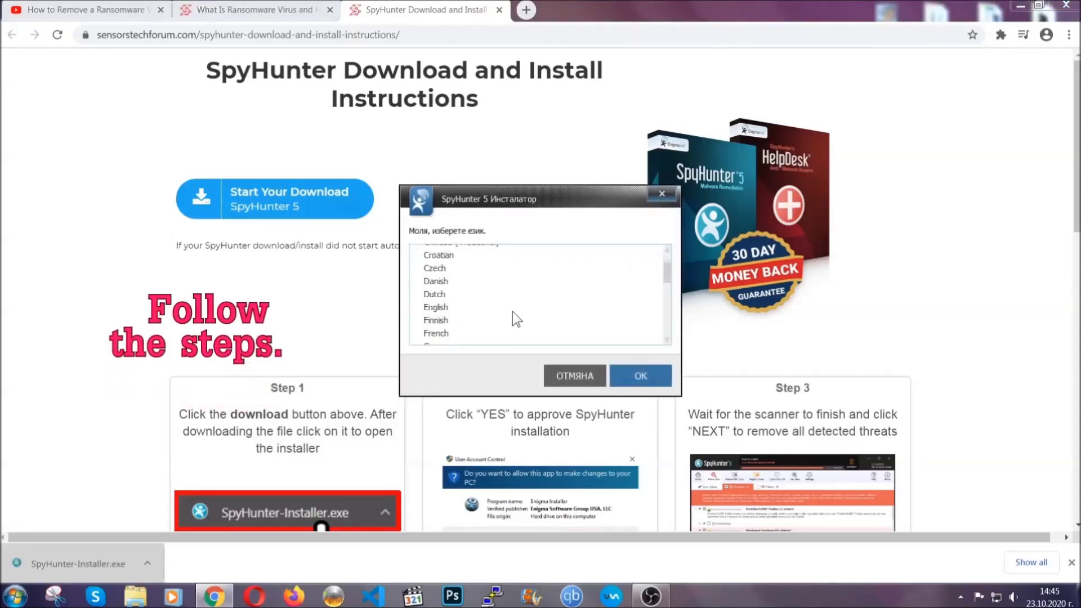
left_click(508, 307)
left_click(631, 376)
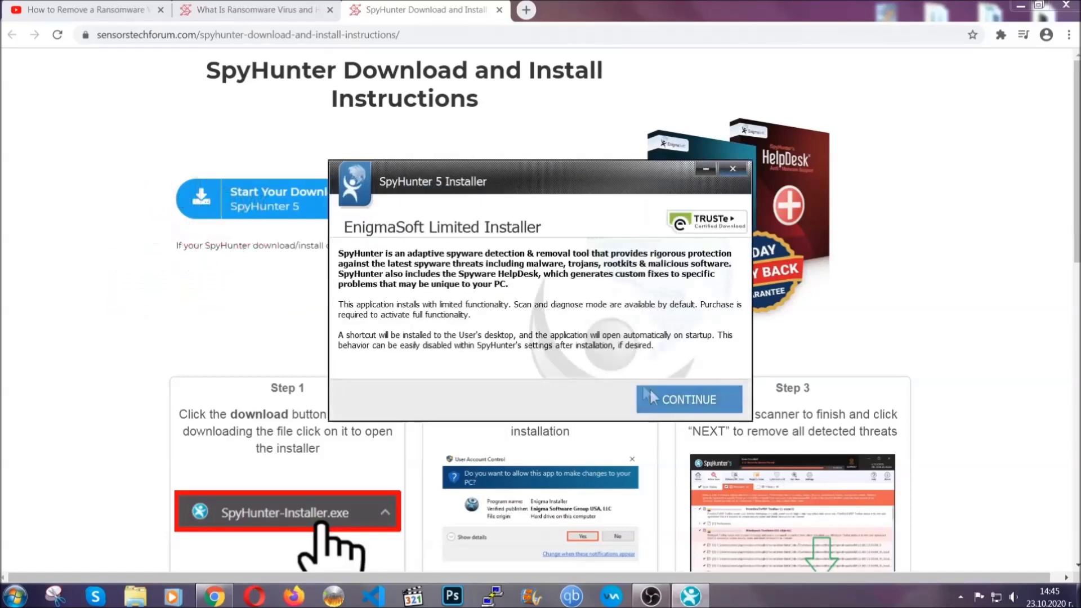
left_click(648, 392)
left_click(619, 365)
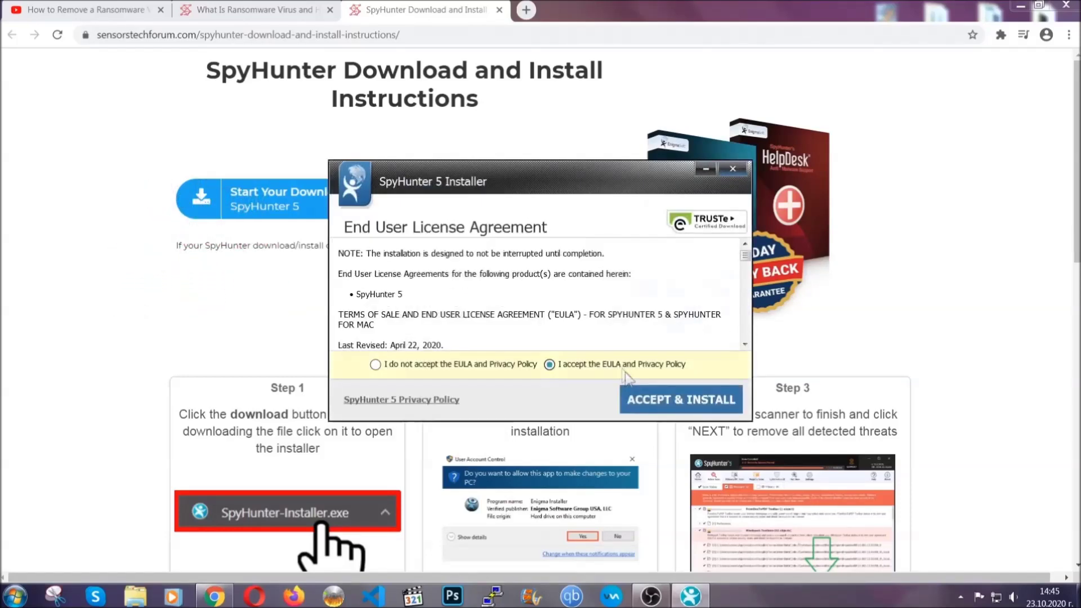
left_click(645, 396)
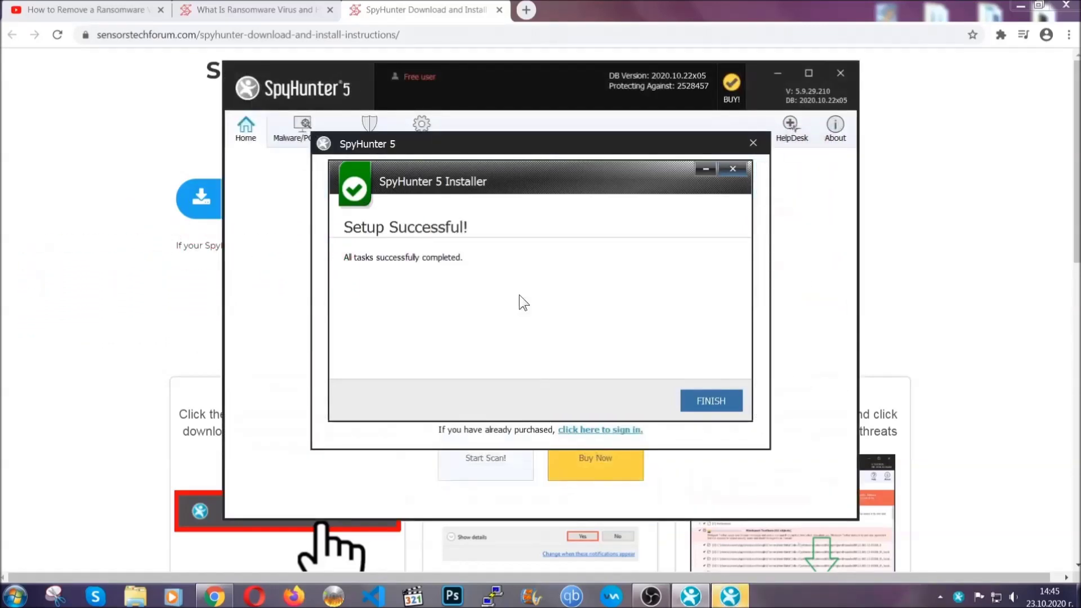
left_click(691, 403)
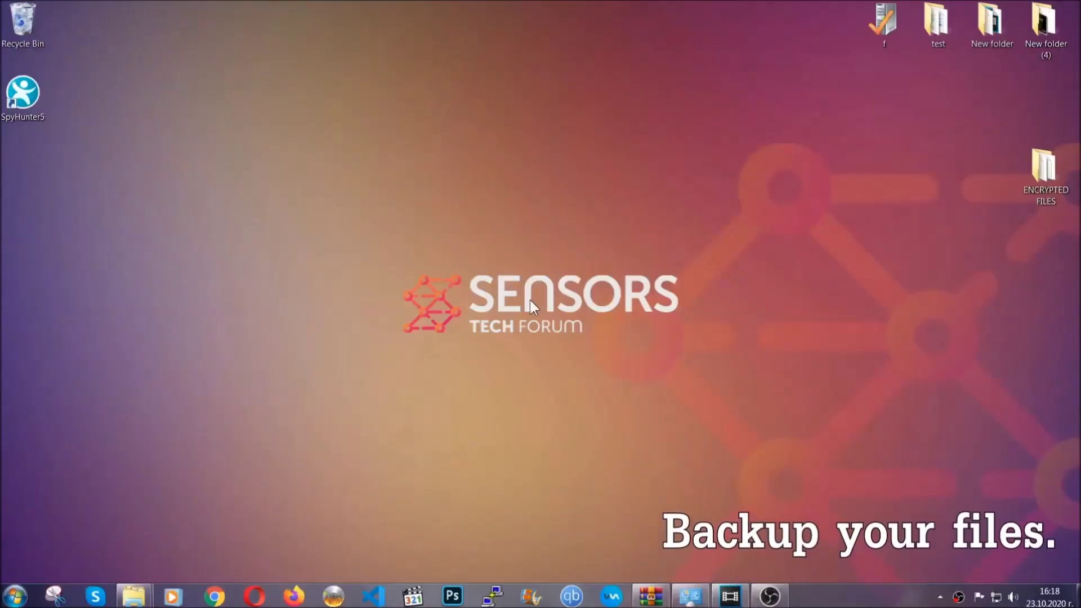
Step: Copy the six encrypted .efji files from the ENCRYPTED FILES folder
double_click(1038, 173)
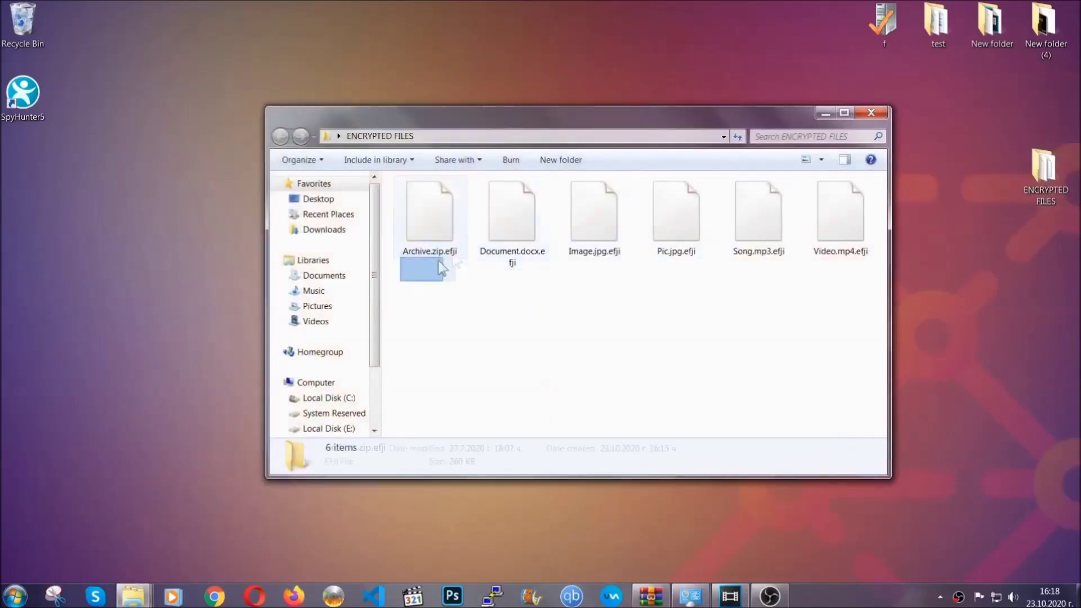
left_click_drag(442, 269, 845, 201)
right_click(845, 200)
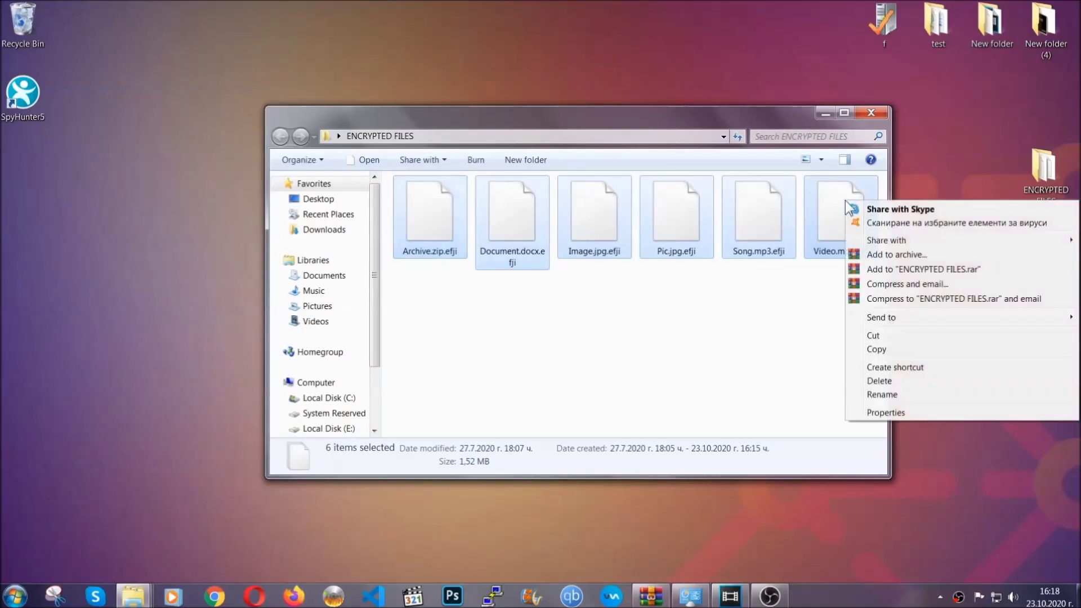
left_click(875, 350)
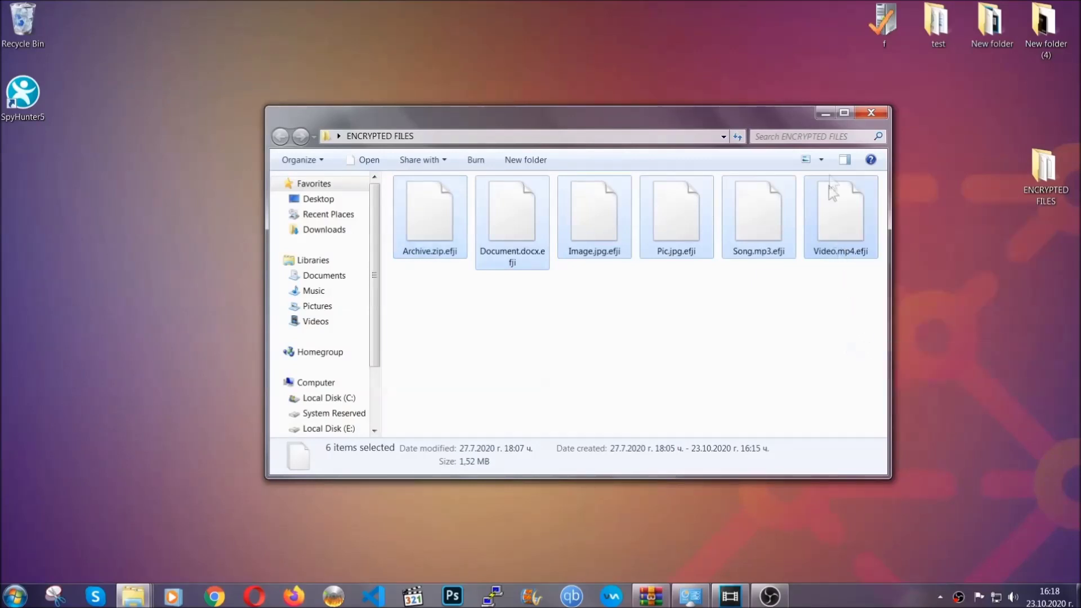
left_click(825, 113)
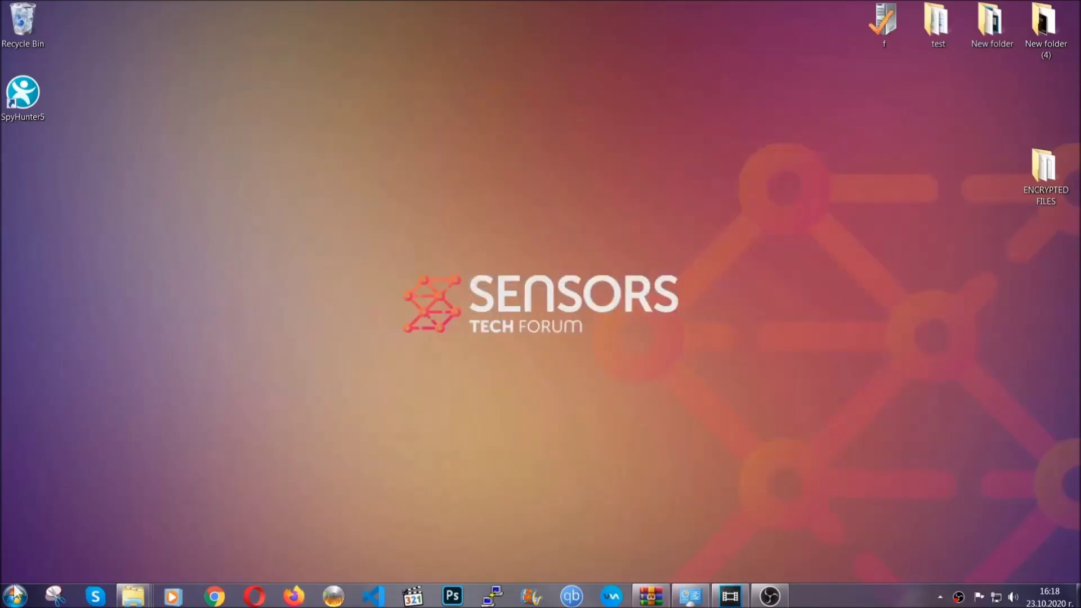
Step: Paste the six copied files onto FLASH DRIVE (H:) and close the window
left_click(15, 595)
left_click(205, 423)
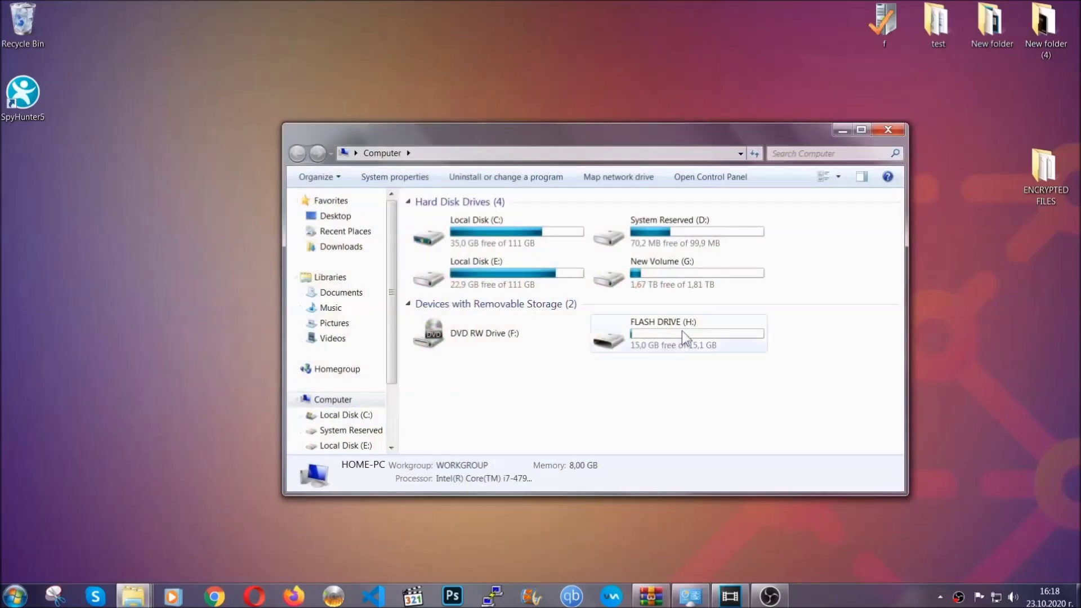
double_click(681, 330)
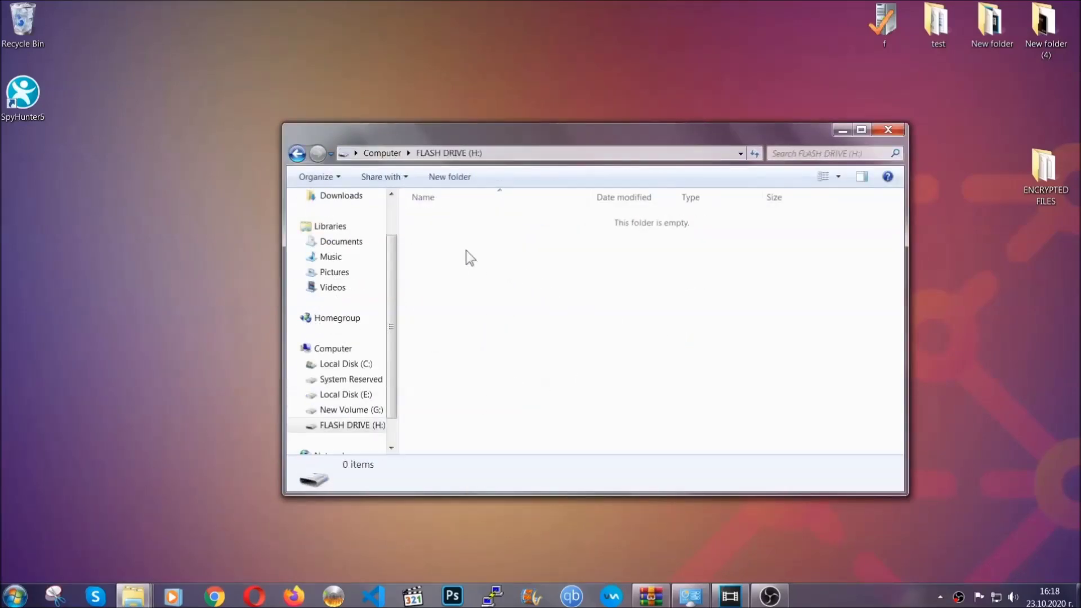
right_click(466, 251)
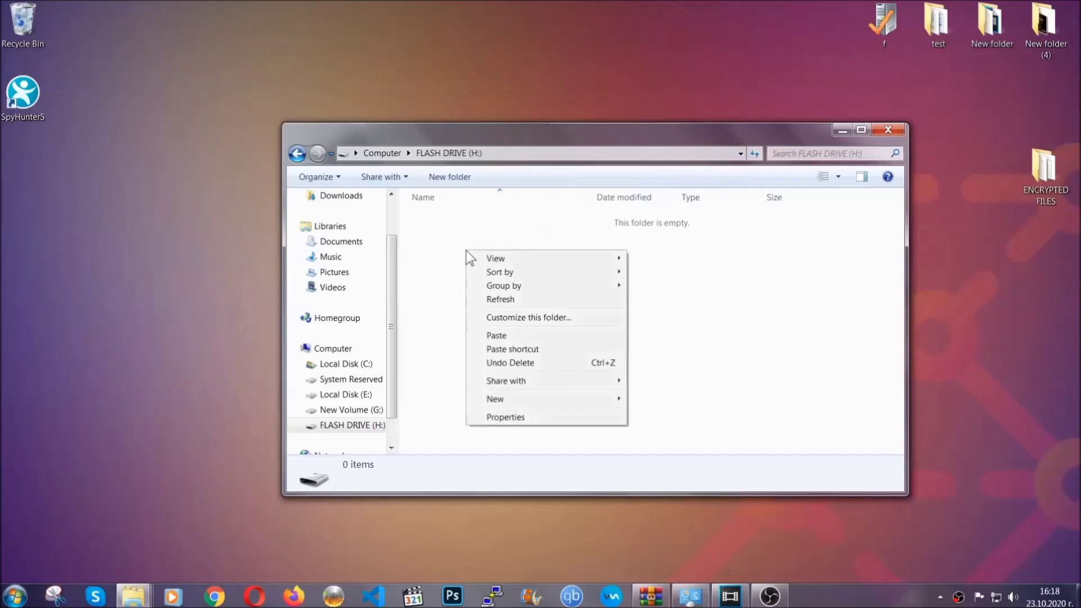
left_click(491, 336)
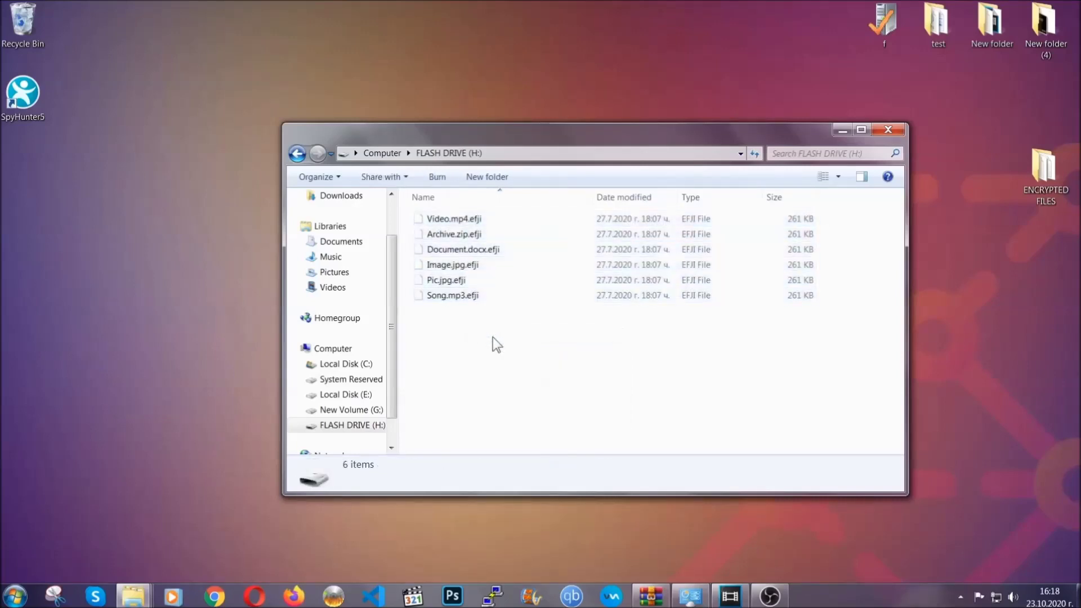
left_click(887, 130)
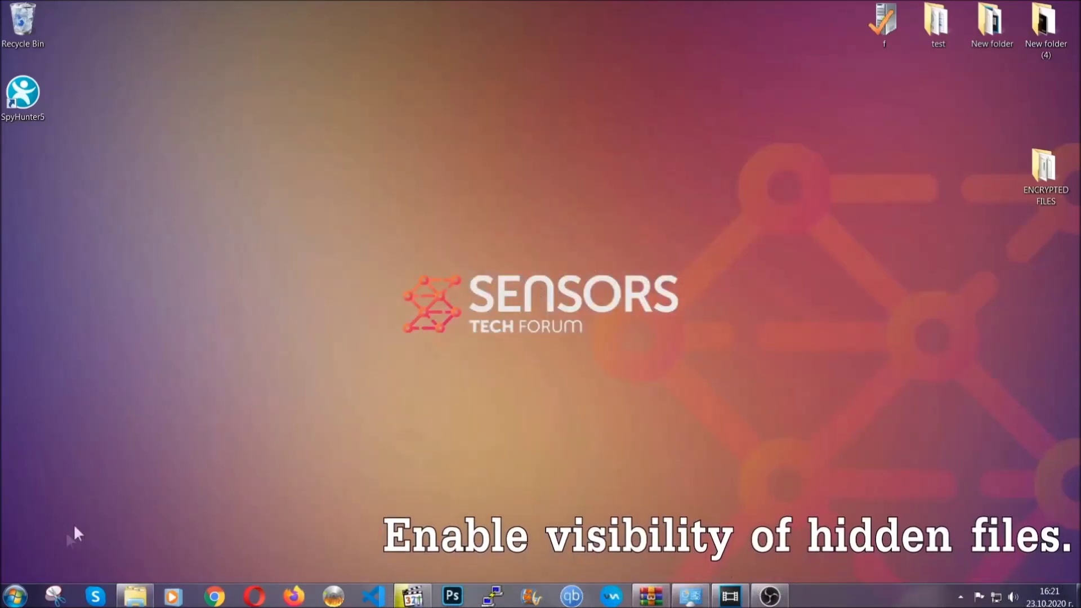
Step: Find 'show hidden files and folders' in Start and apply Show hidden files, folders, and drives
left_click(14, 595)
left_click(44, 562)
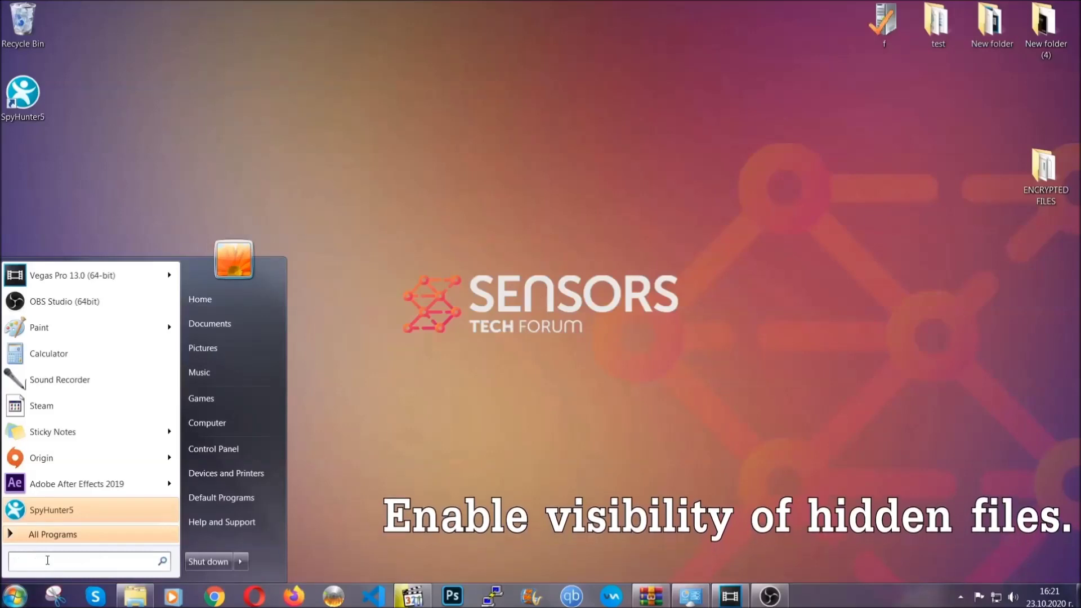
type("showh")
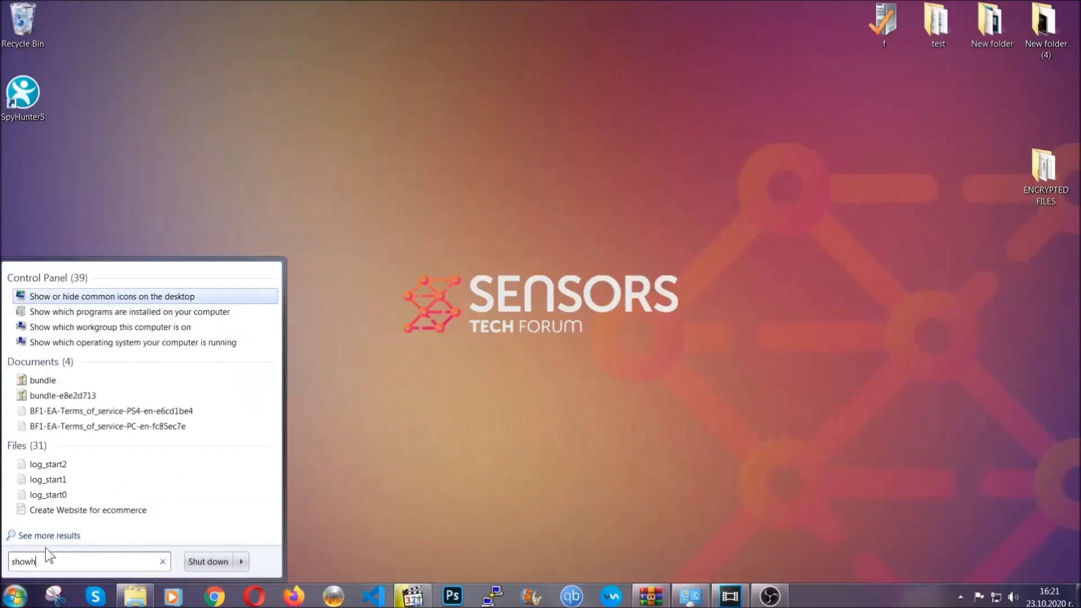
key("BackSpace")
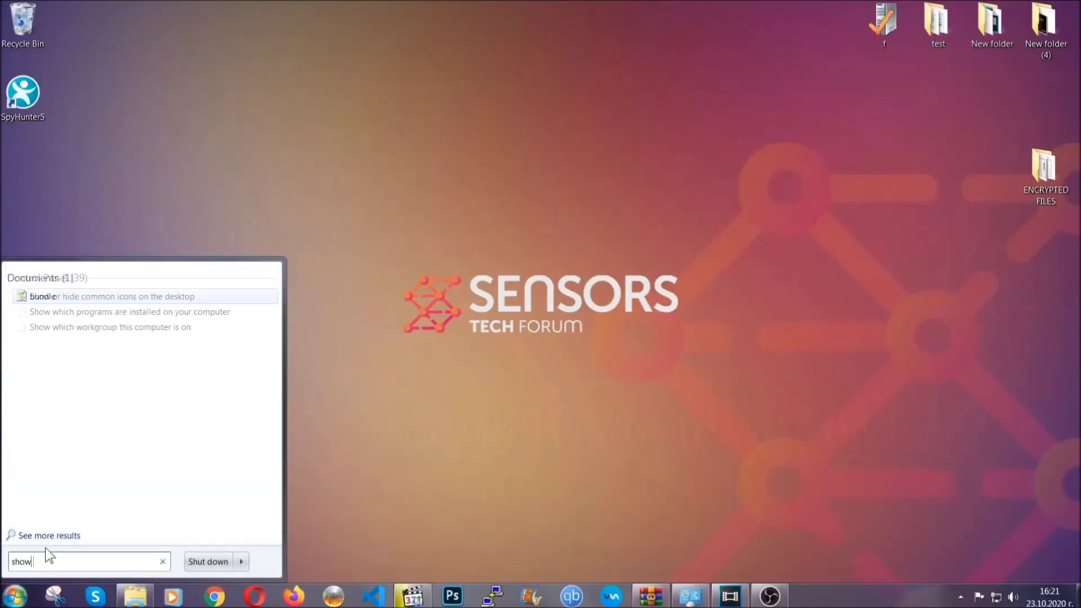
type("hidden files and folders")
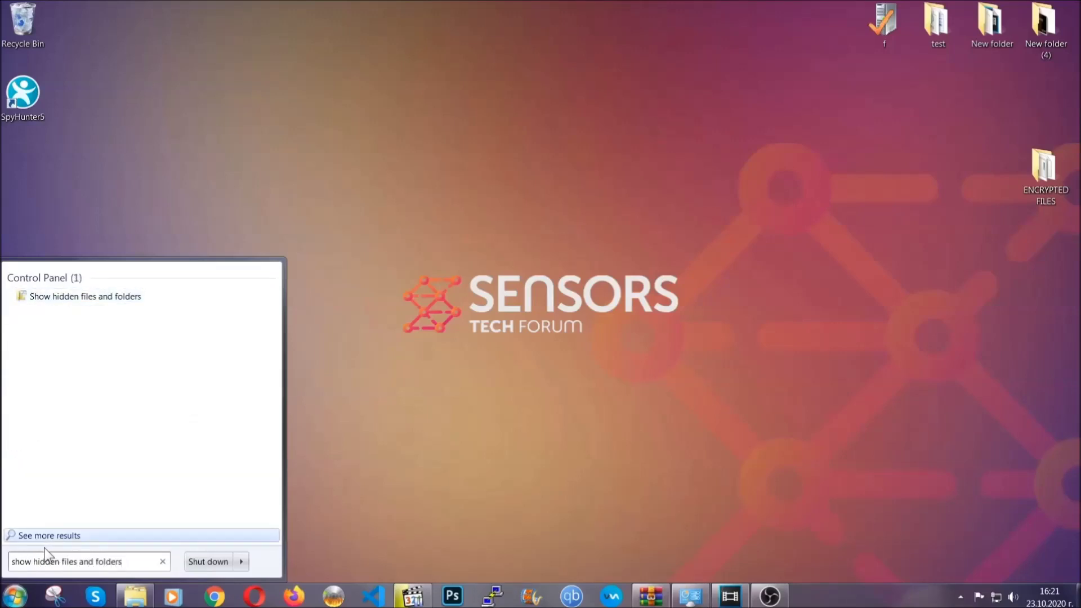
left_click(128, 299)
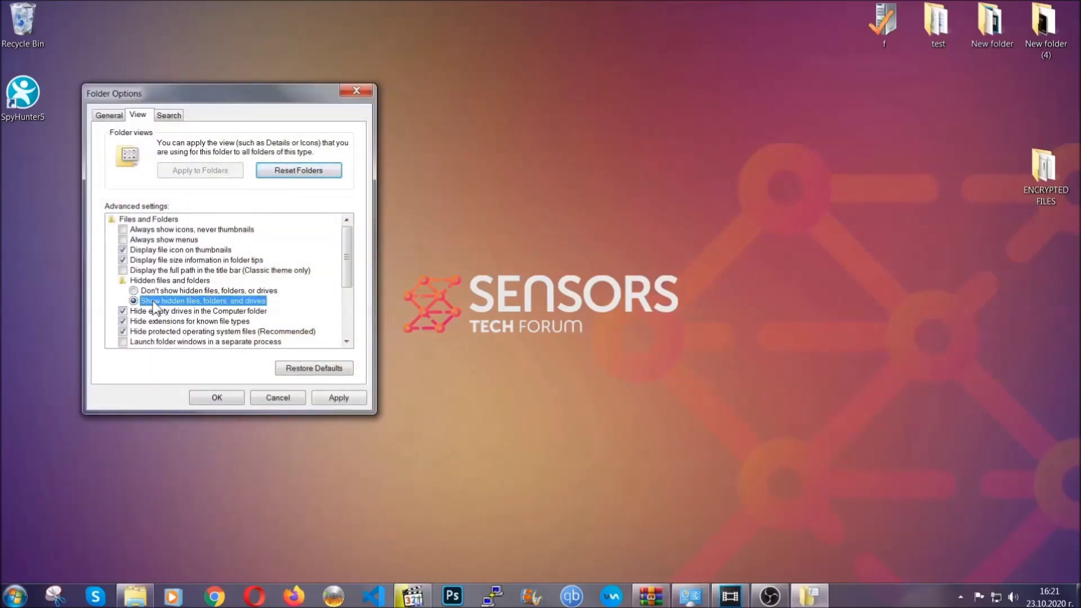
left_click(334, 400)
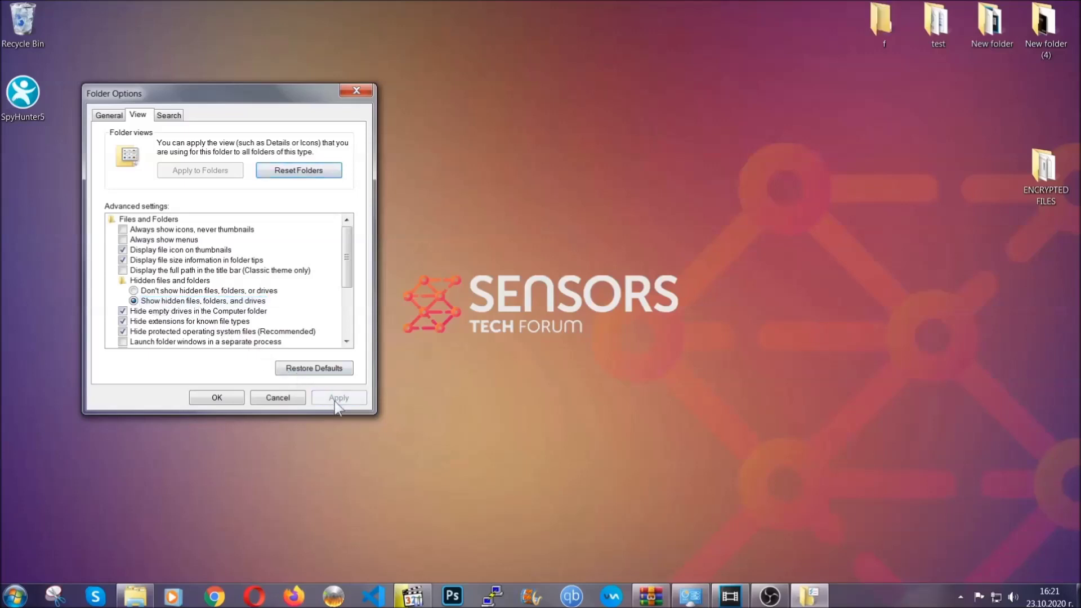
left_click(212, 398)
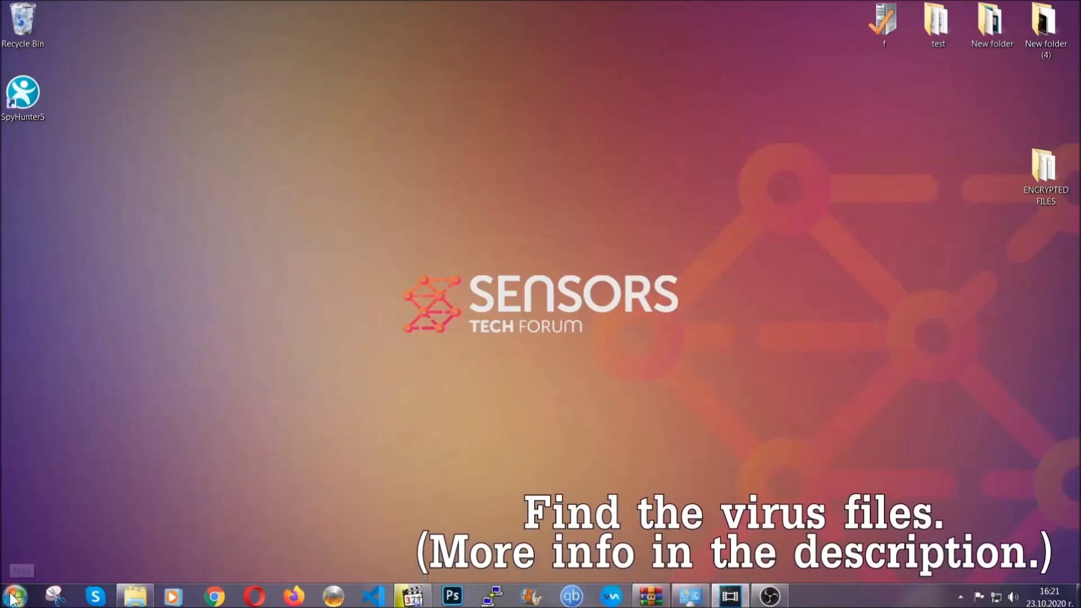
Step: Search the whole Computer for 'fileextension:exe Example Vir'
key("super")
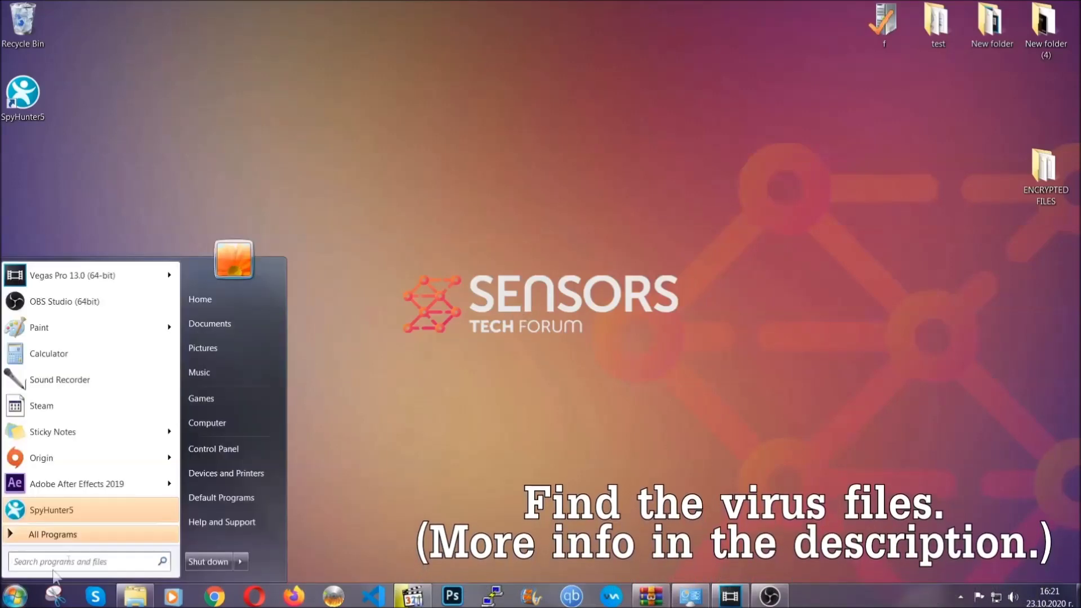
left_click(222, 422)
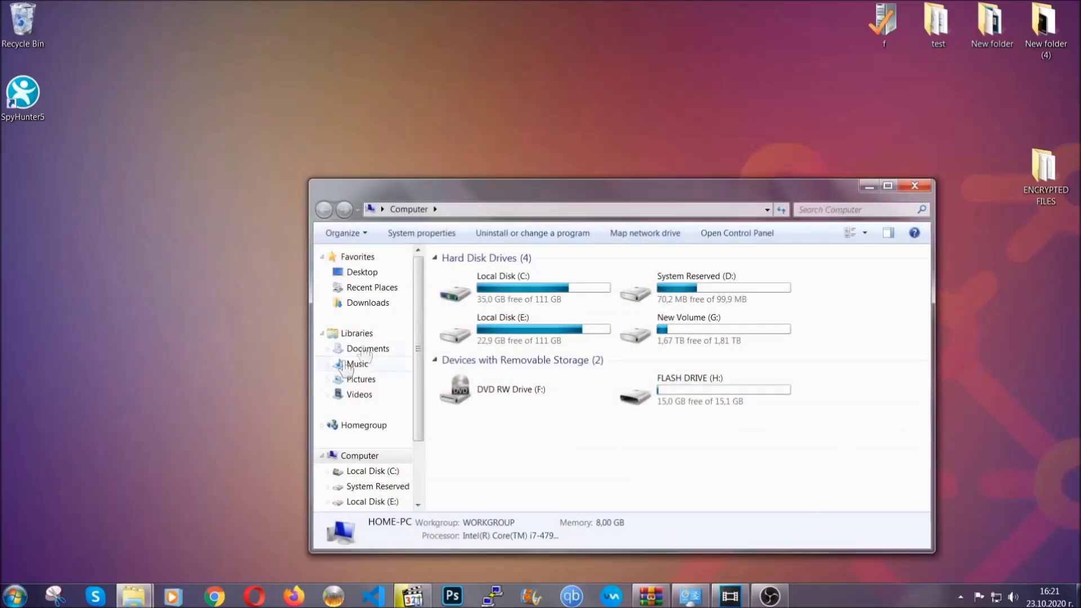
left_click_drag(589, 198, 519, 151)
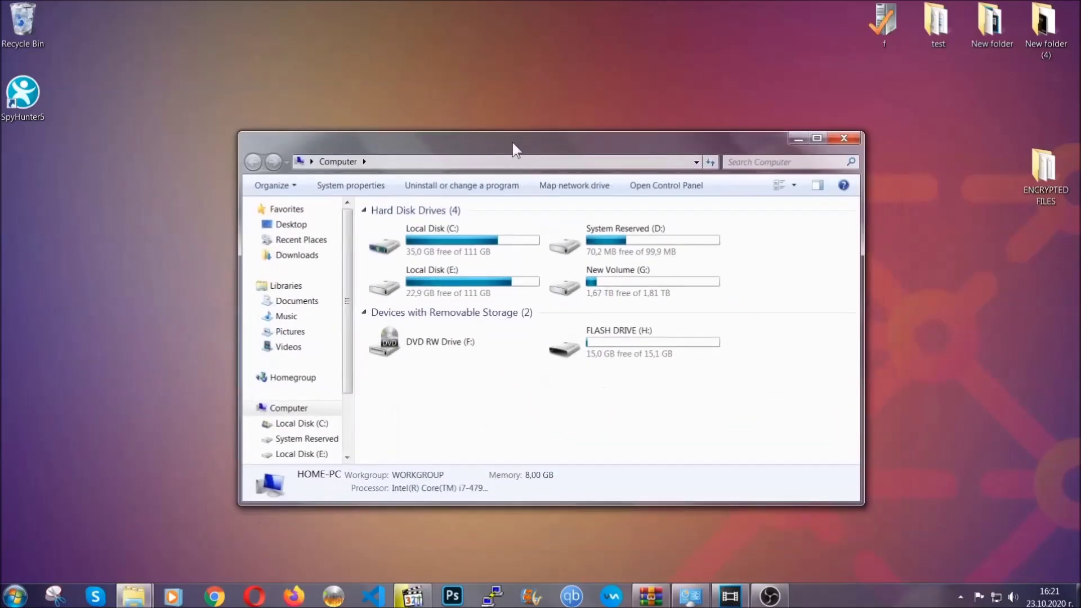
left_click(734, 162)
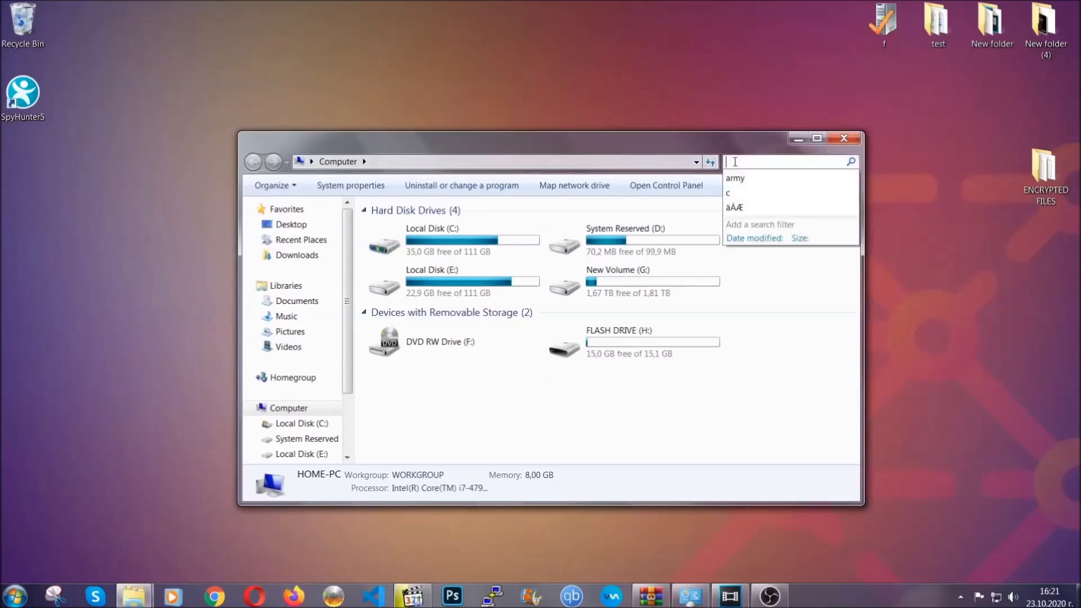
type("file")
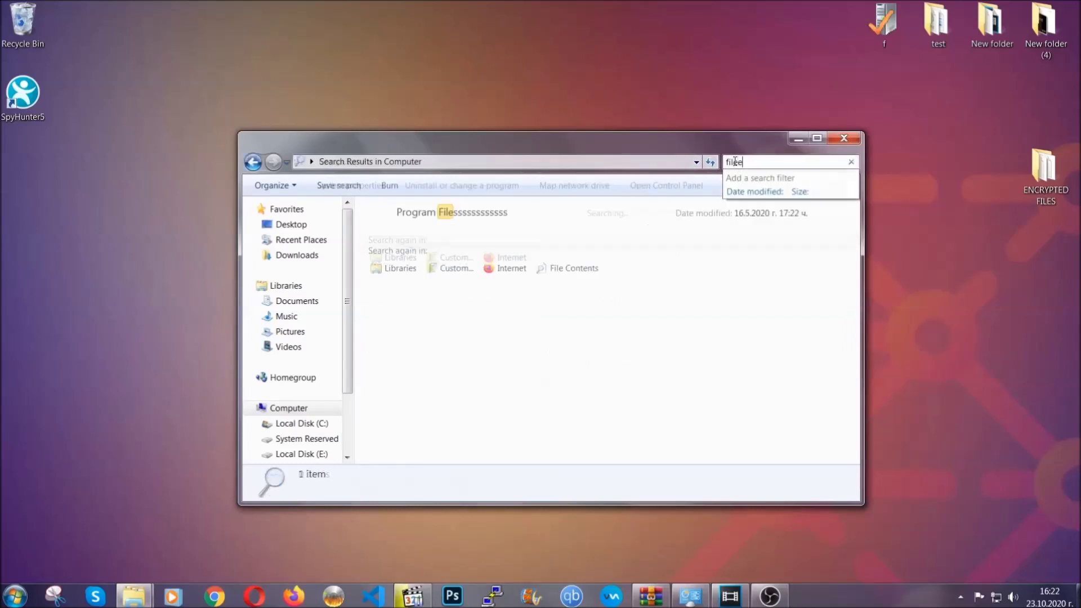
type("extension:exe ")
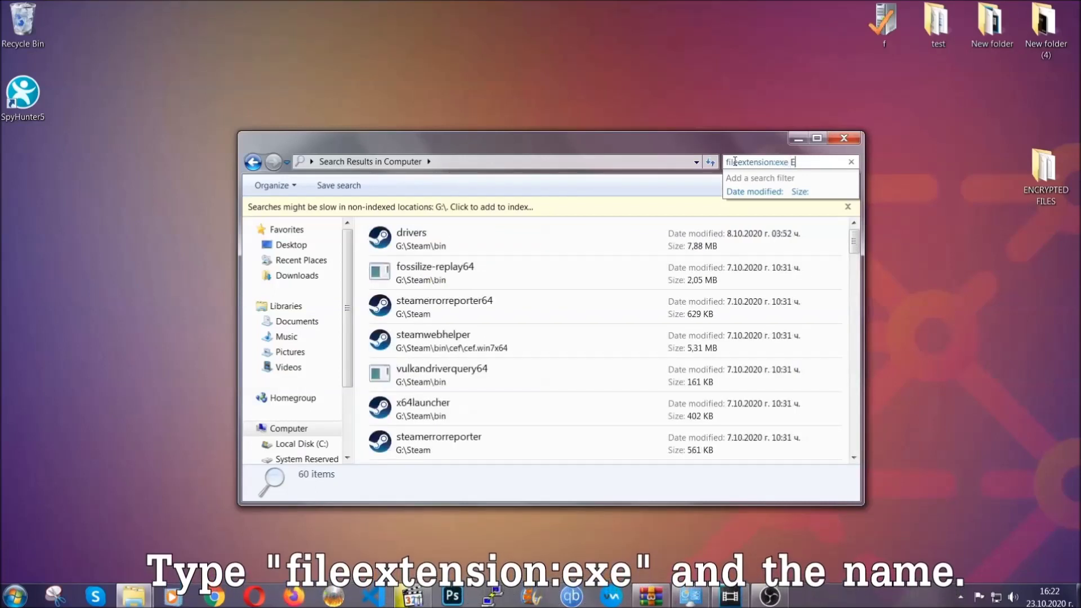
type("Example Virus Name")
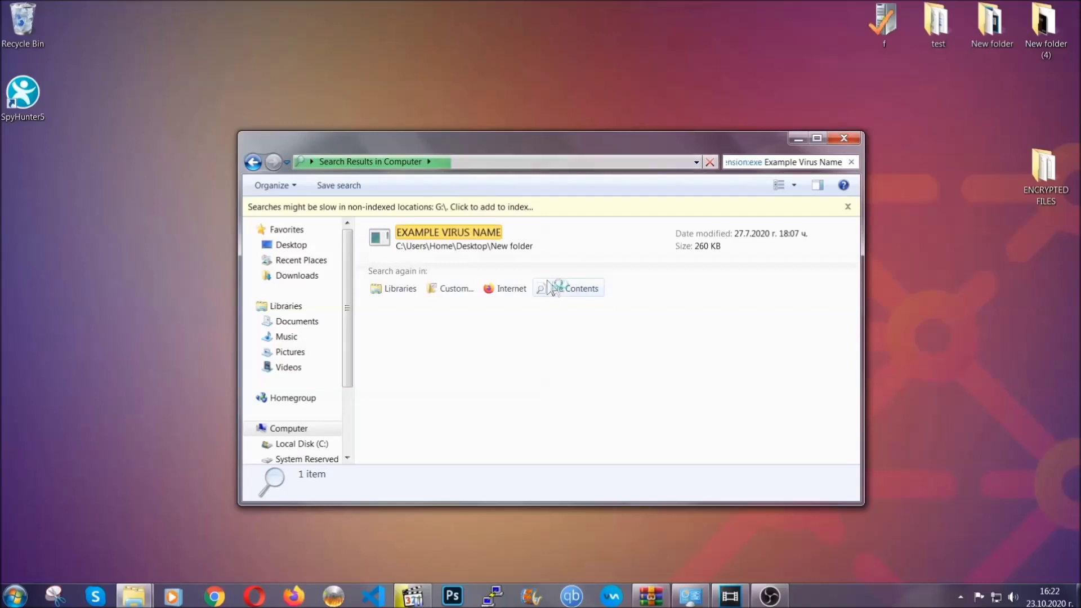
Step: Delete the EXAMPLE VIRUS NAME executable to the Recycle Bin, close the results, and bring up Run
left_click(473, 231)
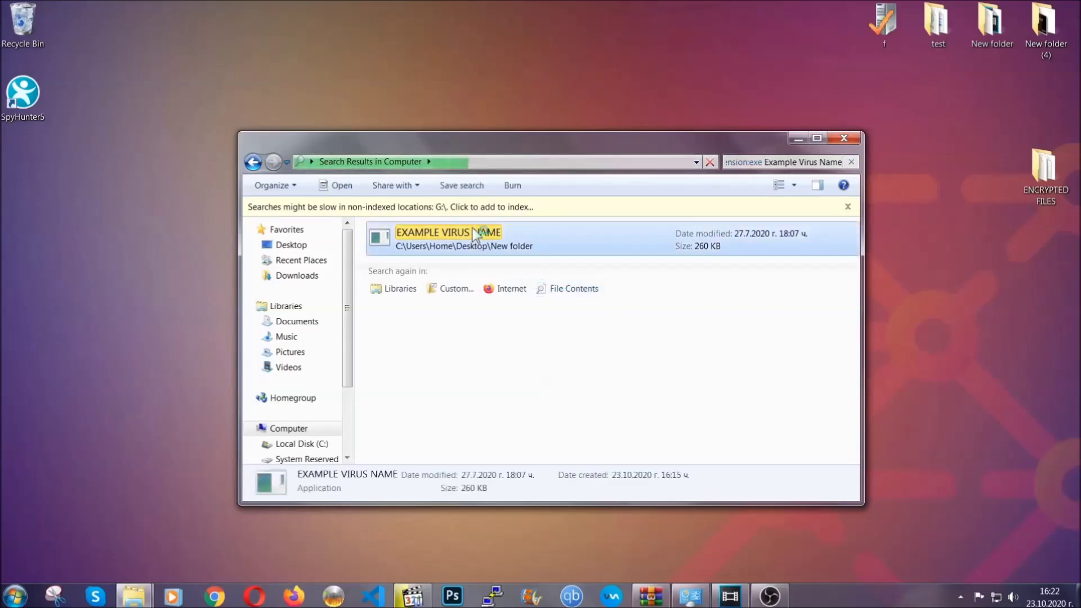
right_click(473, 231)
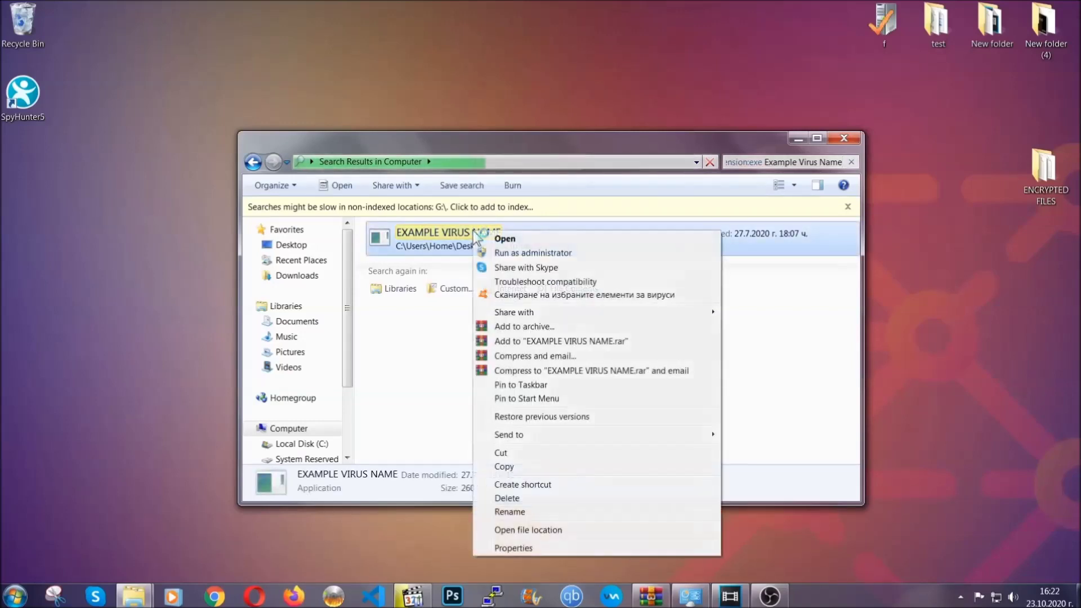
left_click(521, 498)
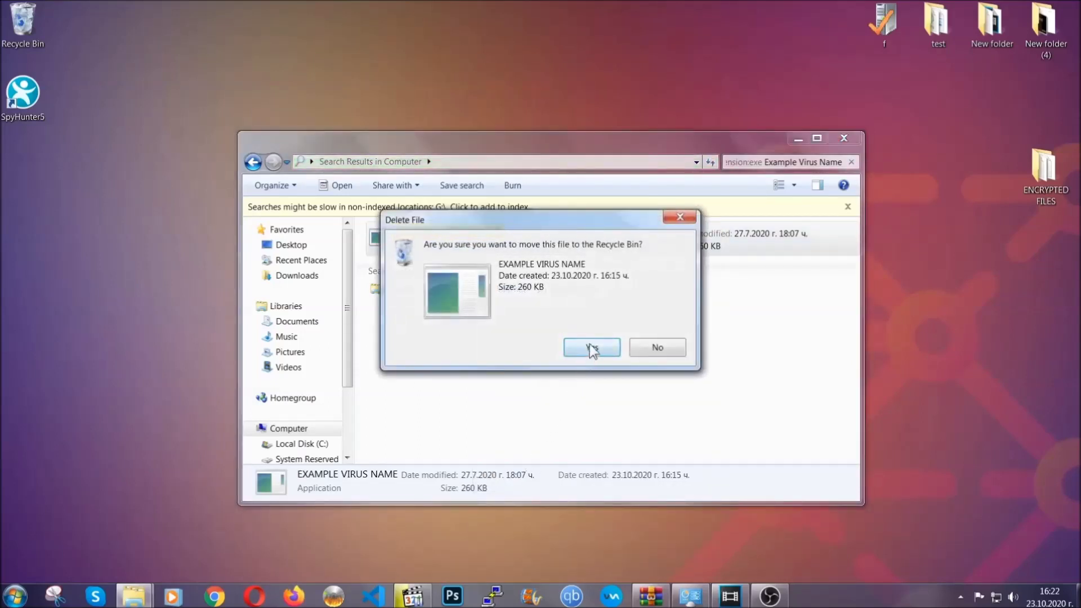
left_click(591, 348)
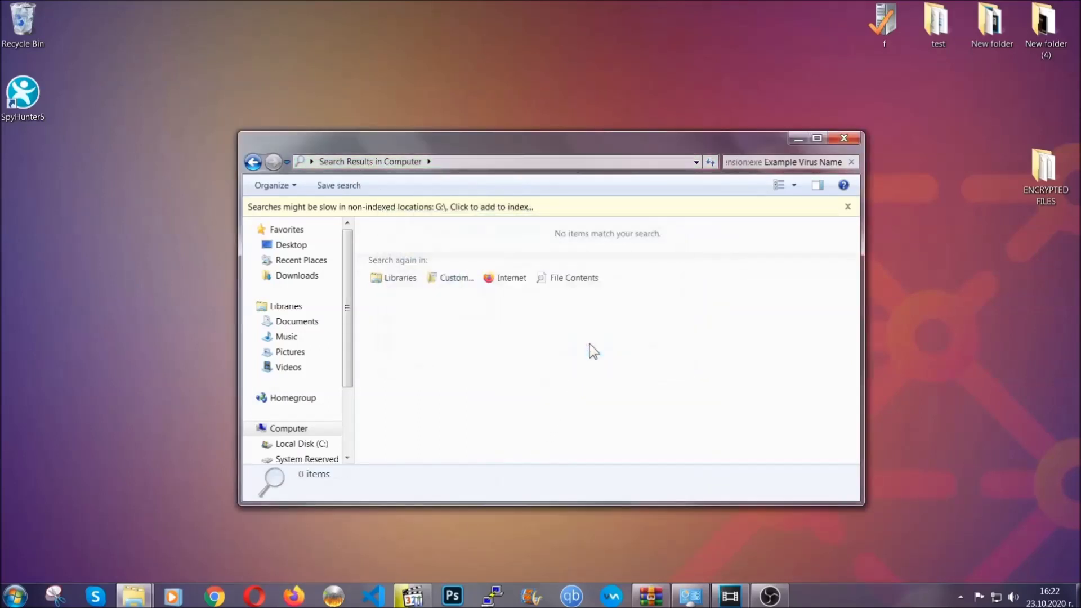
left_click(844, 137)
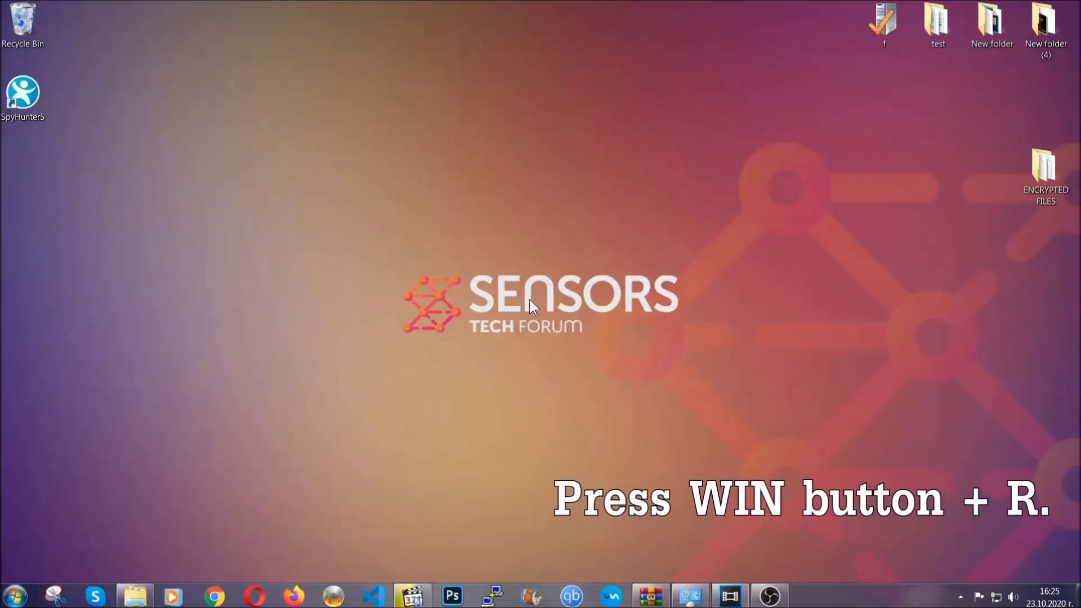
key("super+r")
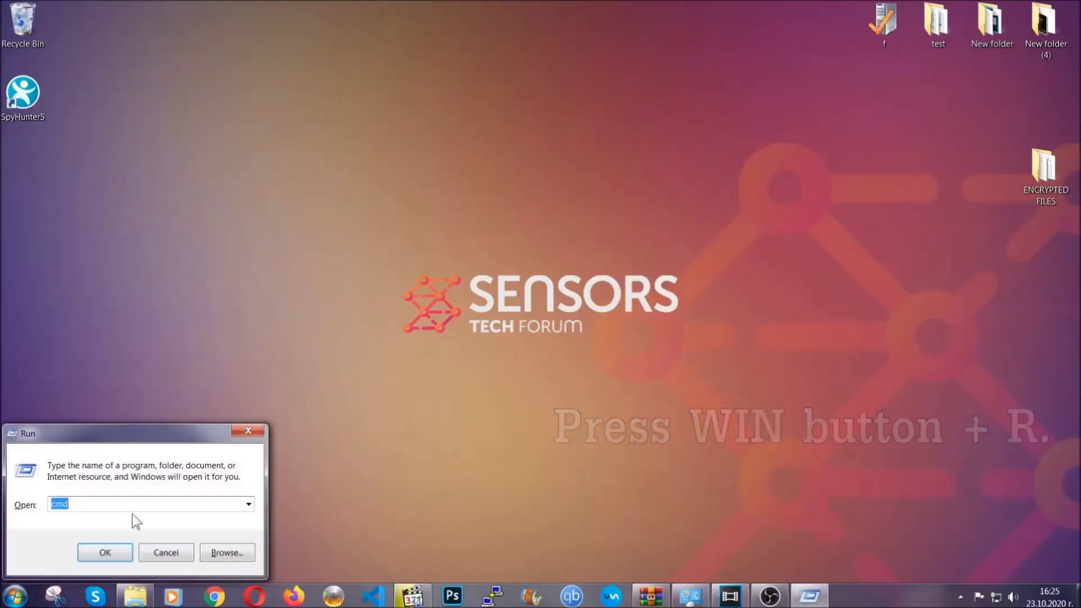
Step: Replace cmd with REGEDIT in the Run dialog to start Registry Editor
left_click(102, 512)
left_click_drag(102, 512, 13, 509)
type("REGEDIT")
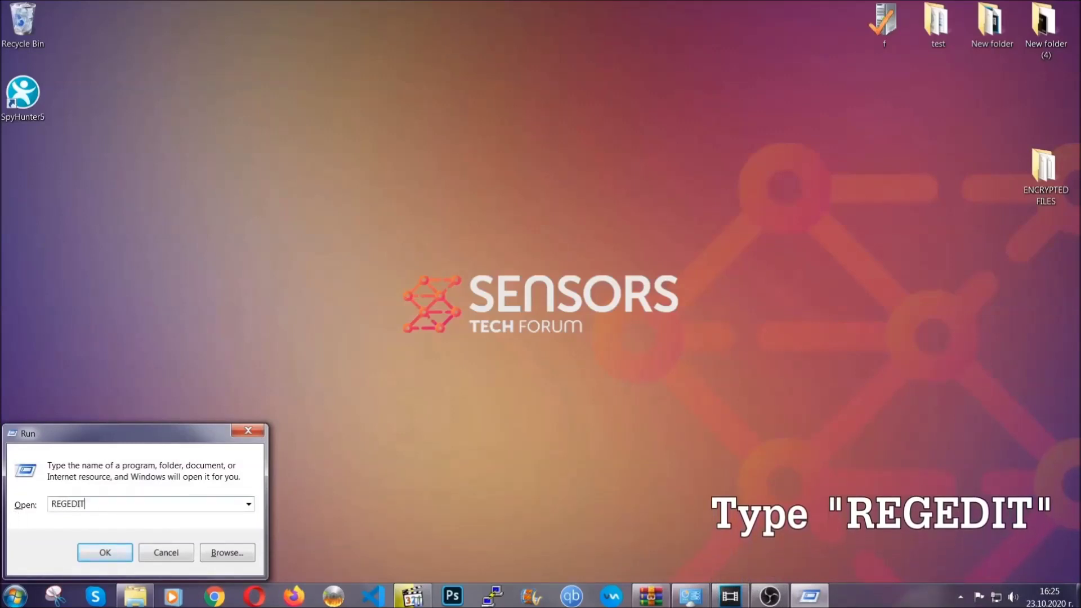
left_click(92, 550)
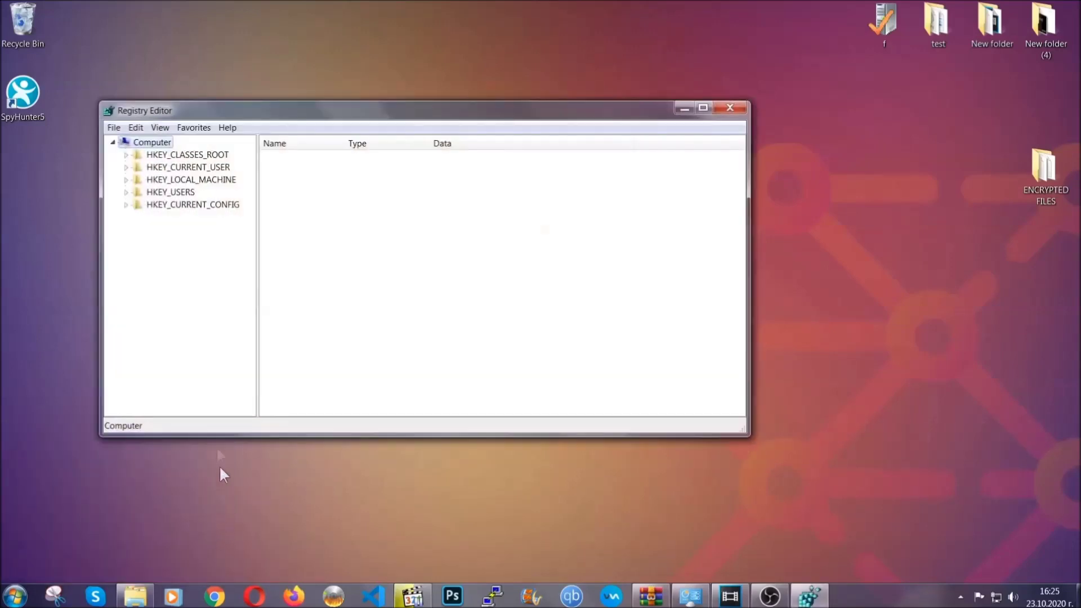
Step: Export the entire registry to the Desktop as BACKUP.reg
left_click(113, 128)
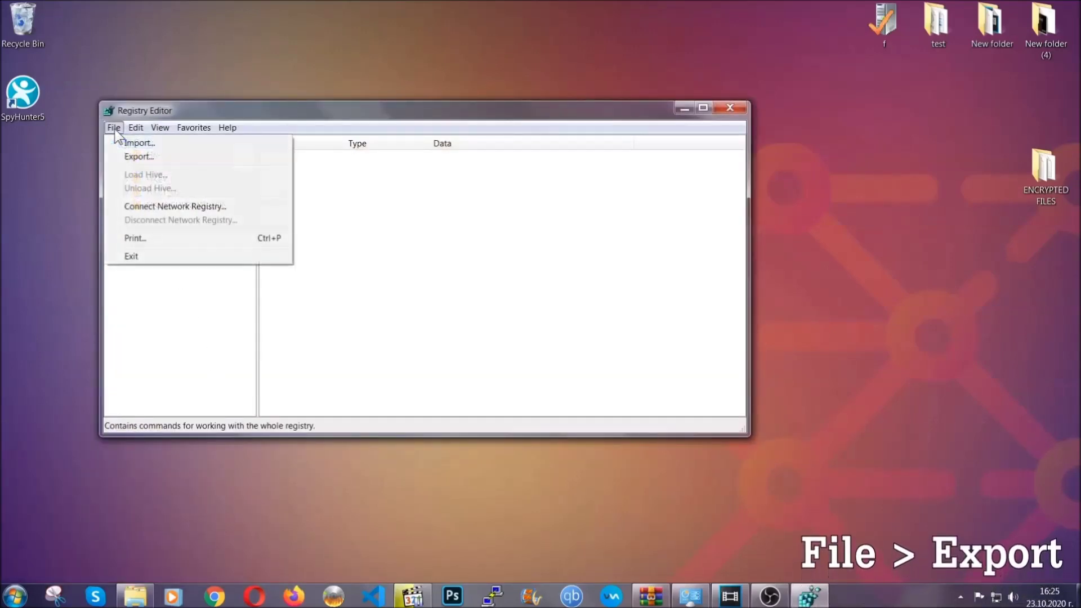
left_click(140, 156)
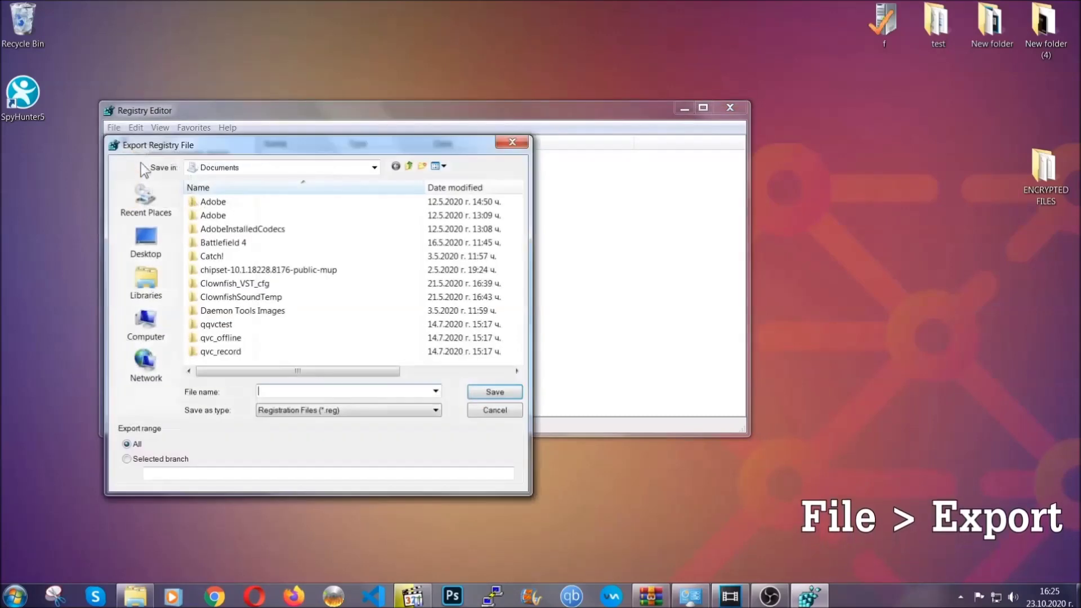
left_click(142, 238)
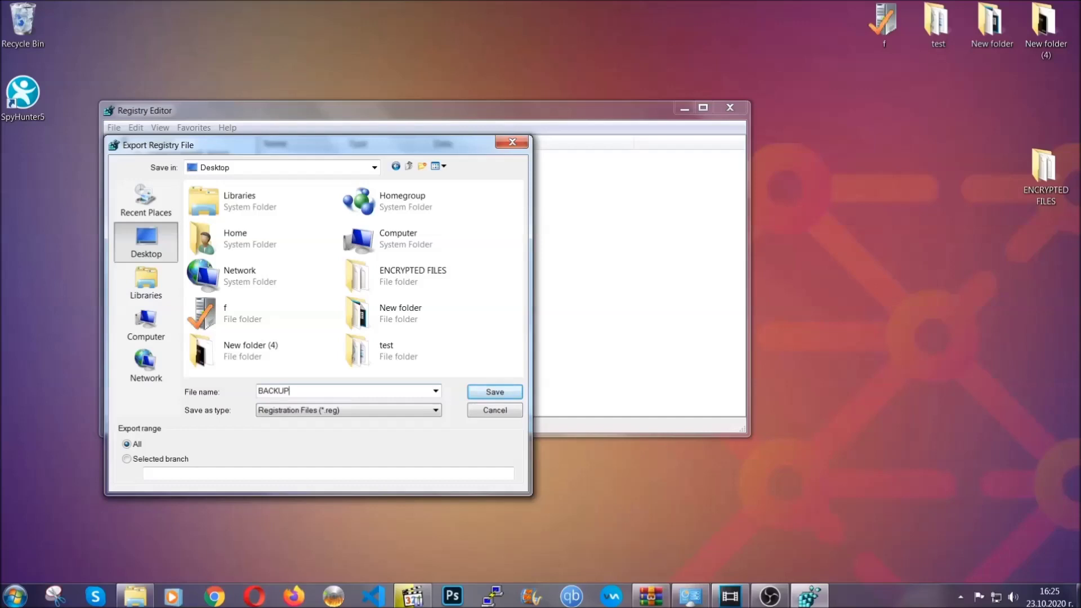
left_click(488, 393)
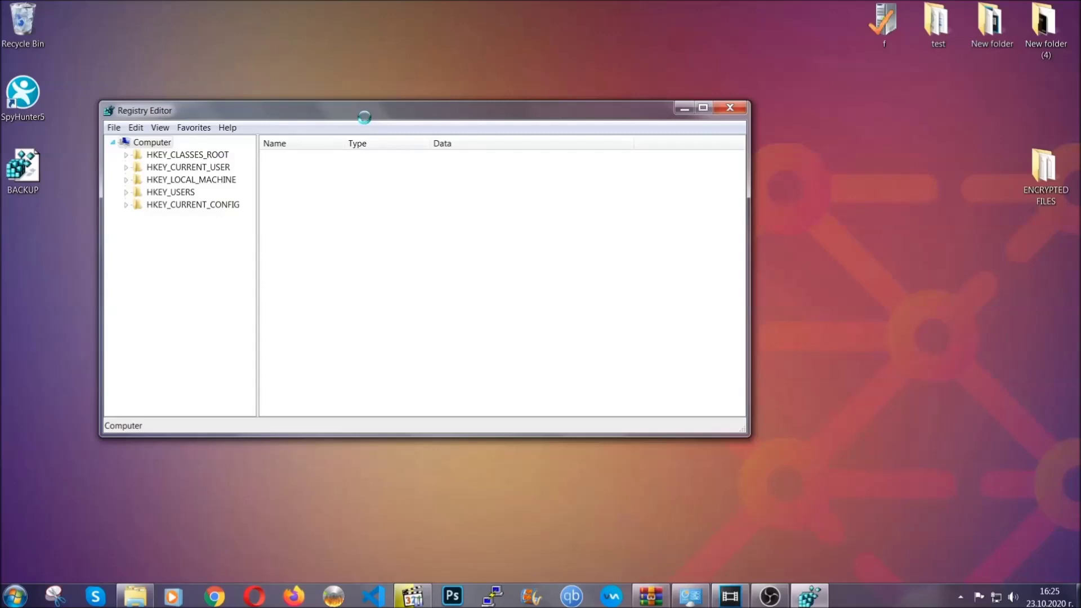
left_click_drag(365, 118, 472, 153)
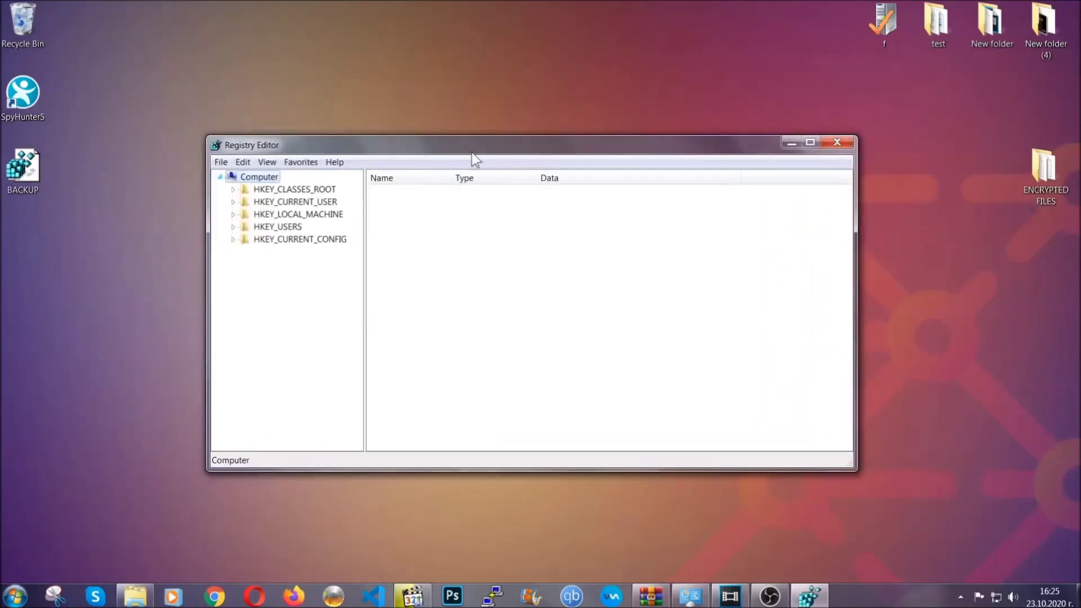
Step: Search the registry for RunOnce, then open the CurrentVersion Run key listing THE VIRUS
left_click(220, 163)
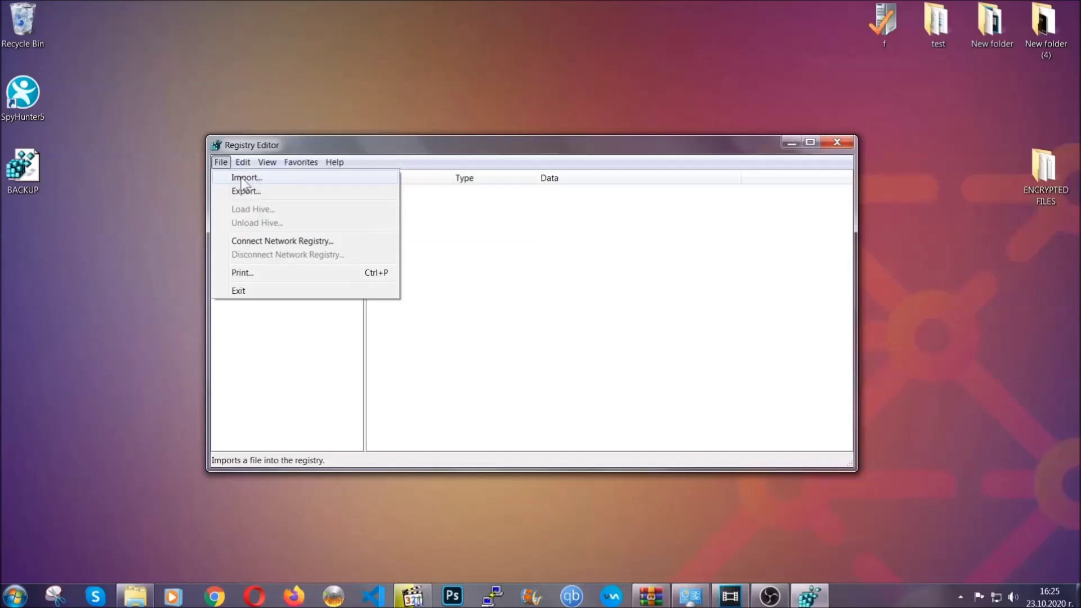
left_click(221, 162)
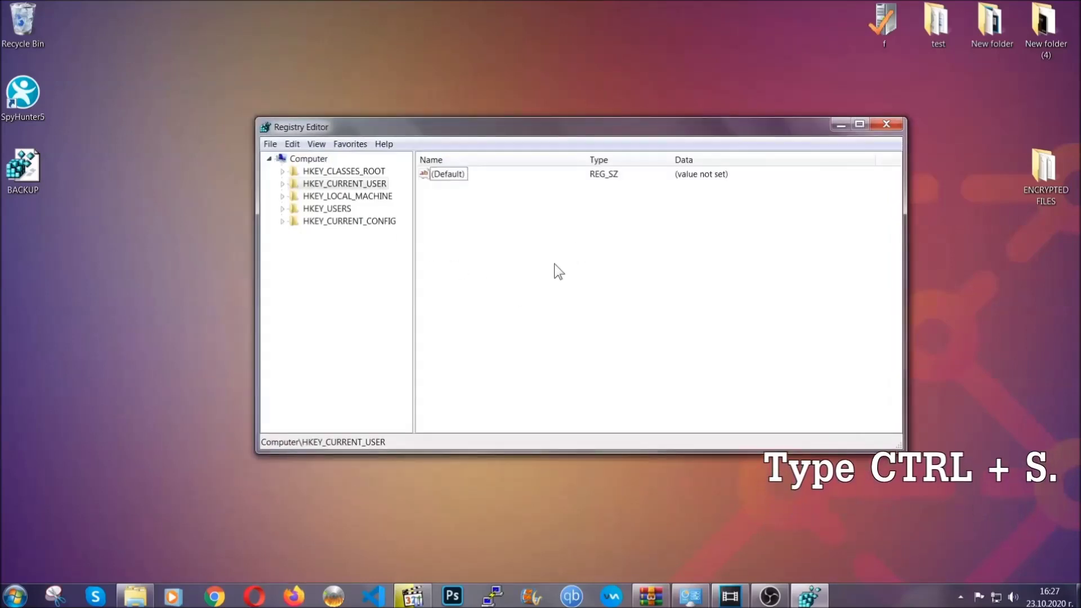
key("ctrl+f")
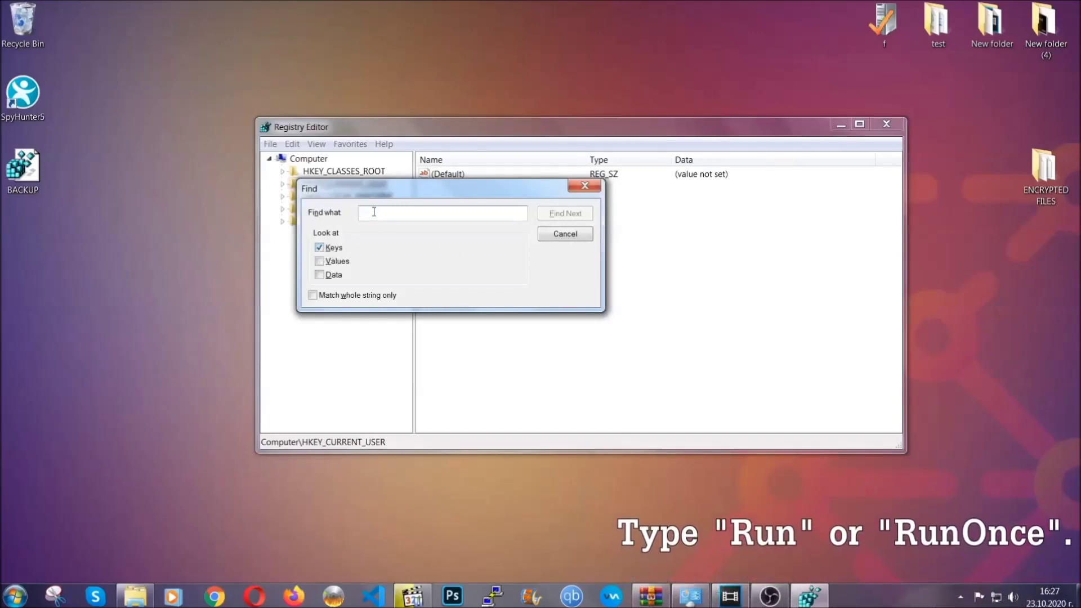
type("RunO")
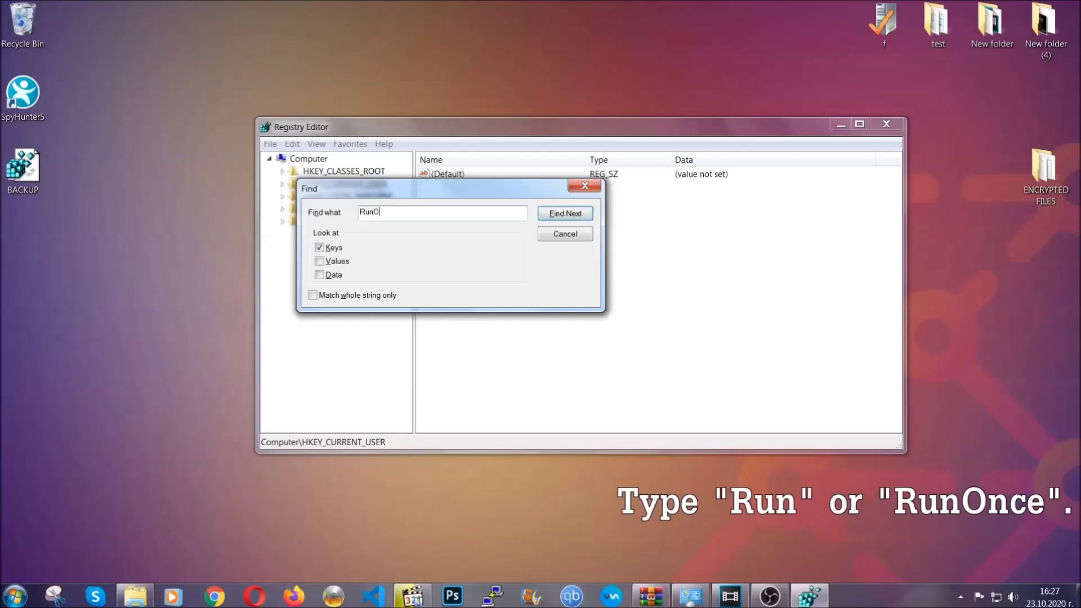
type("nce")
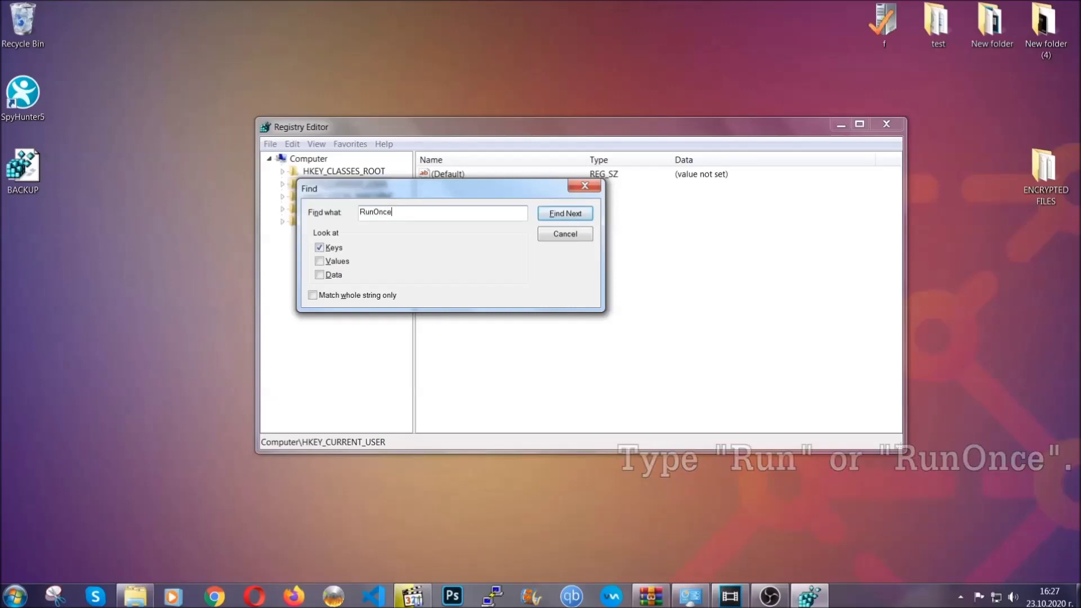
left_click(580, 217)
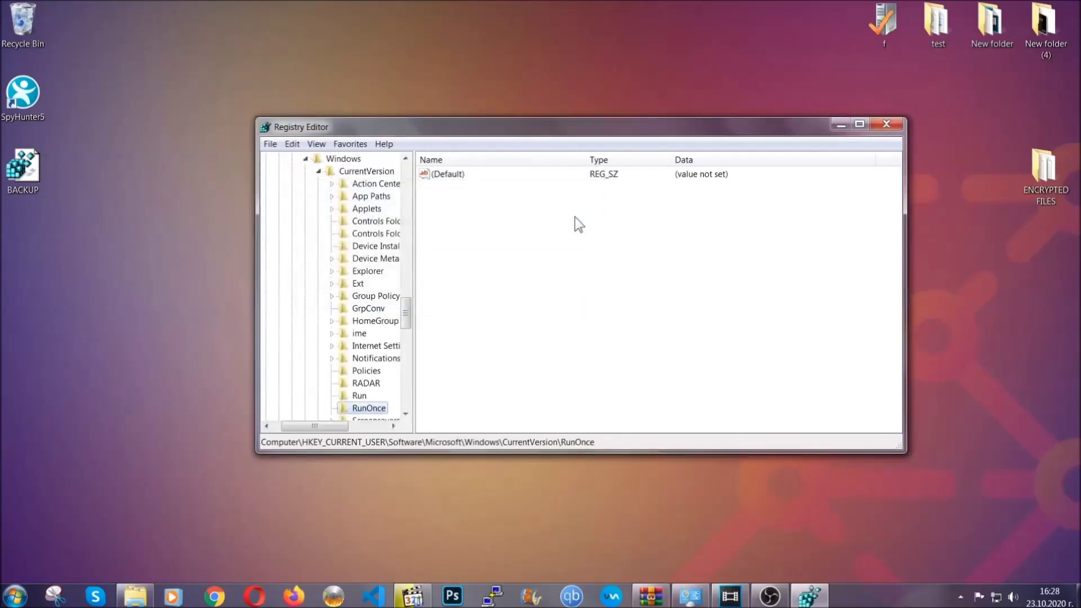
left_click_drag(406, 313, 406, 323)
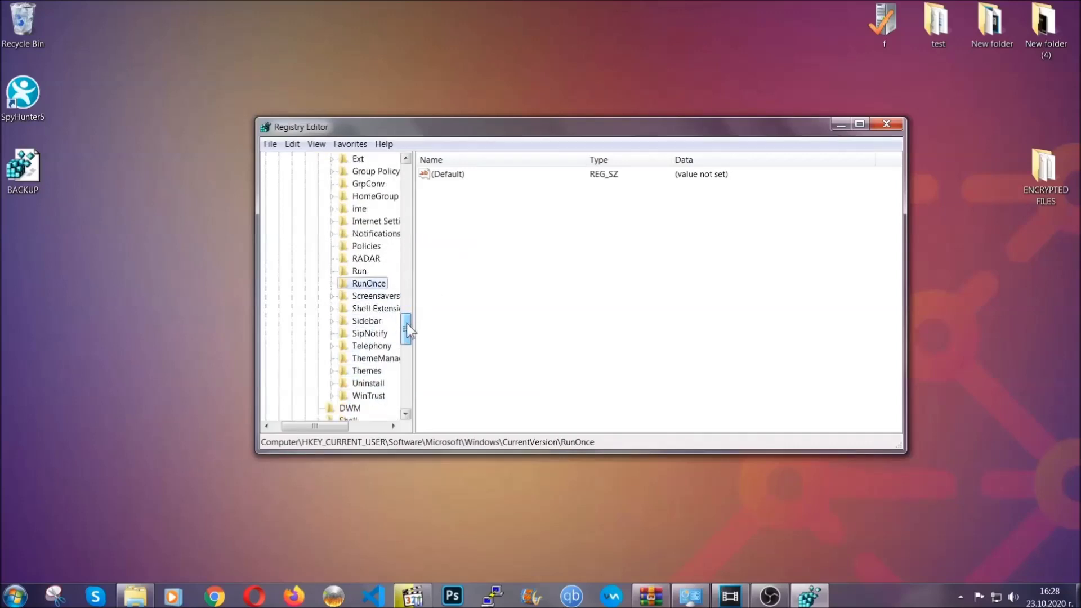
left_click(359, 270)
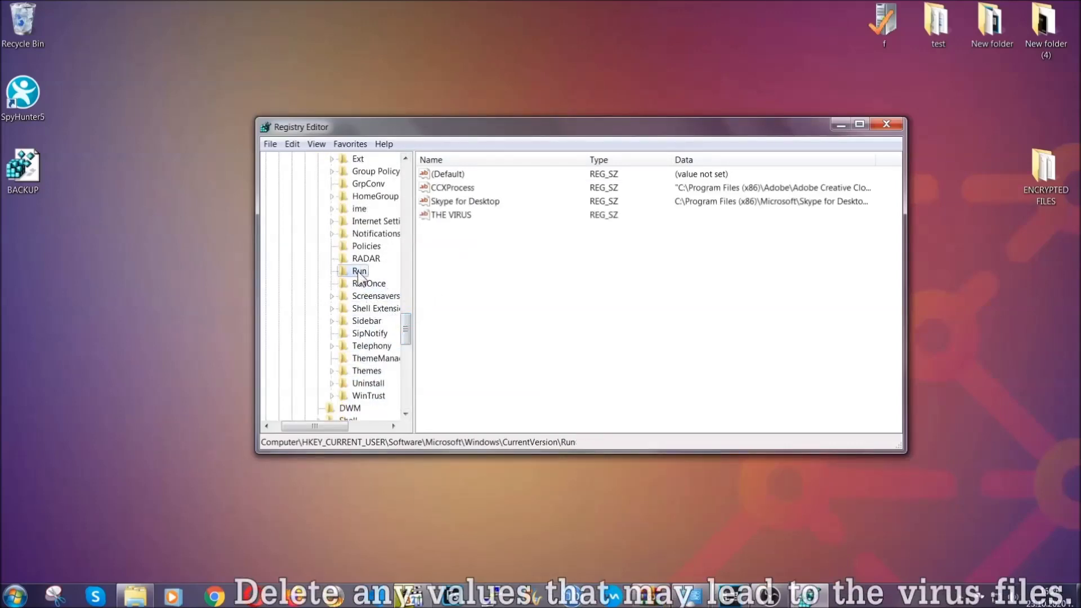
Step: Delete the THE VIRUS startup value from the Run key, confirming the permanent deletion
left_click(443, 217)
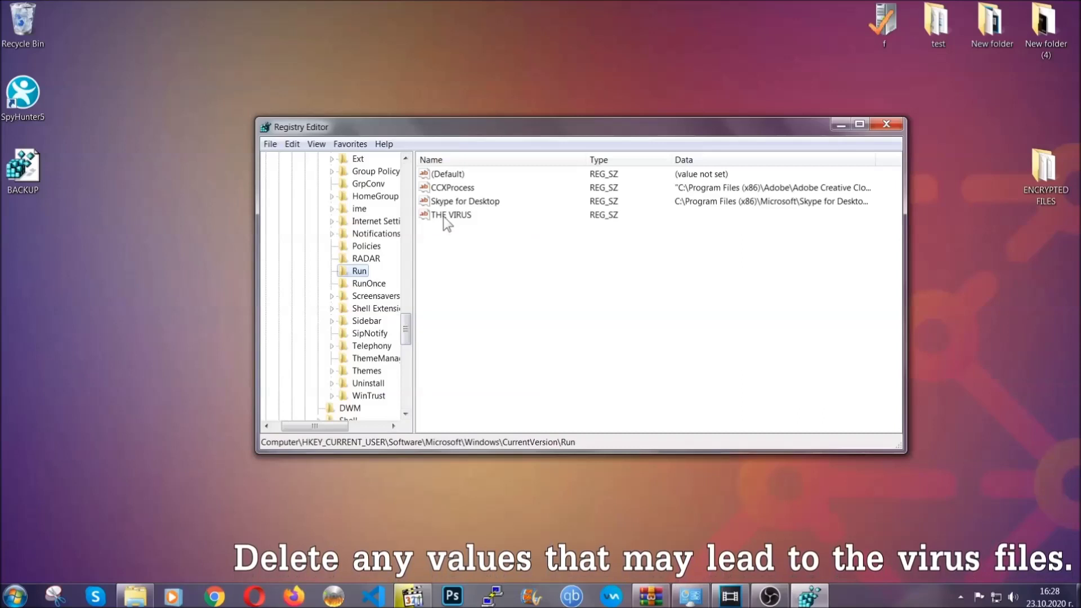
right_click(443, 216)
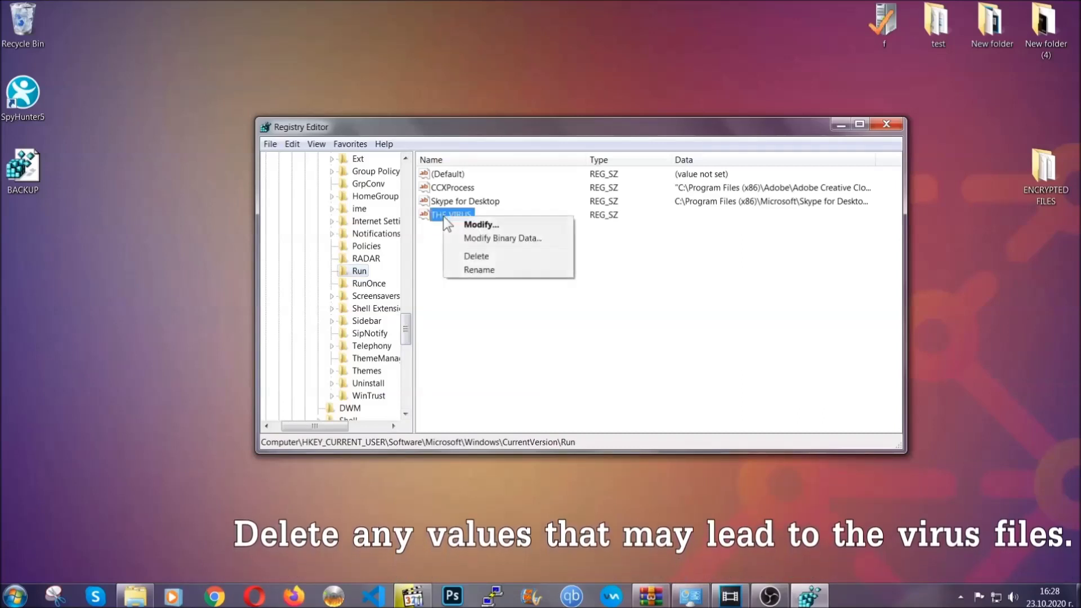
left_click(467, 257)
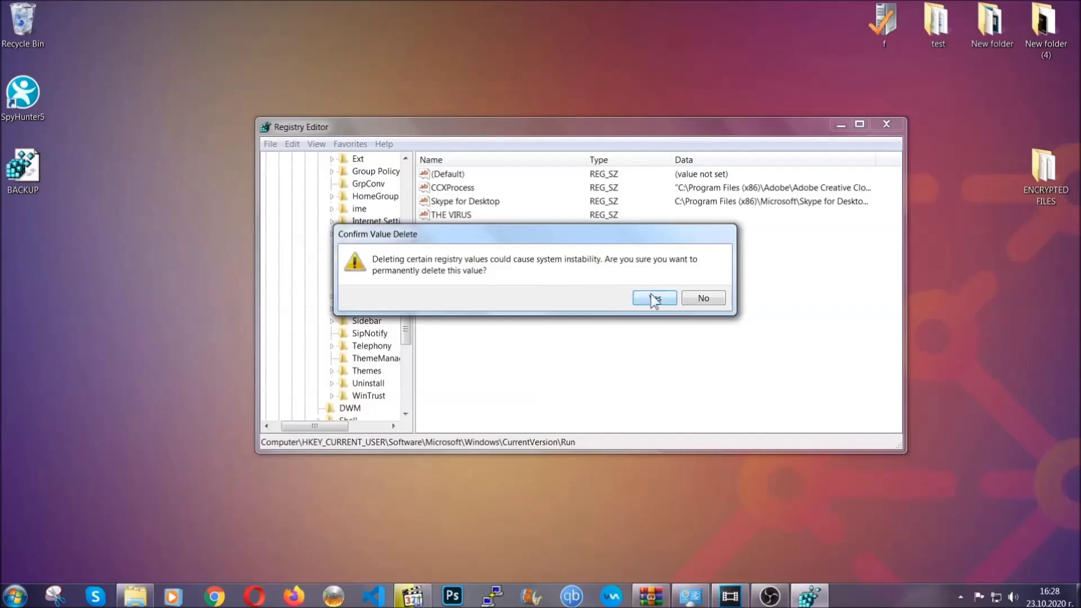
left_click(653, 299)
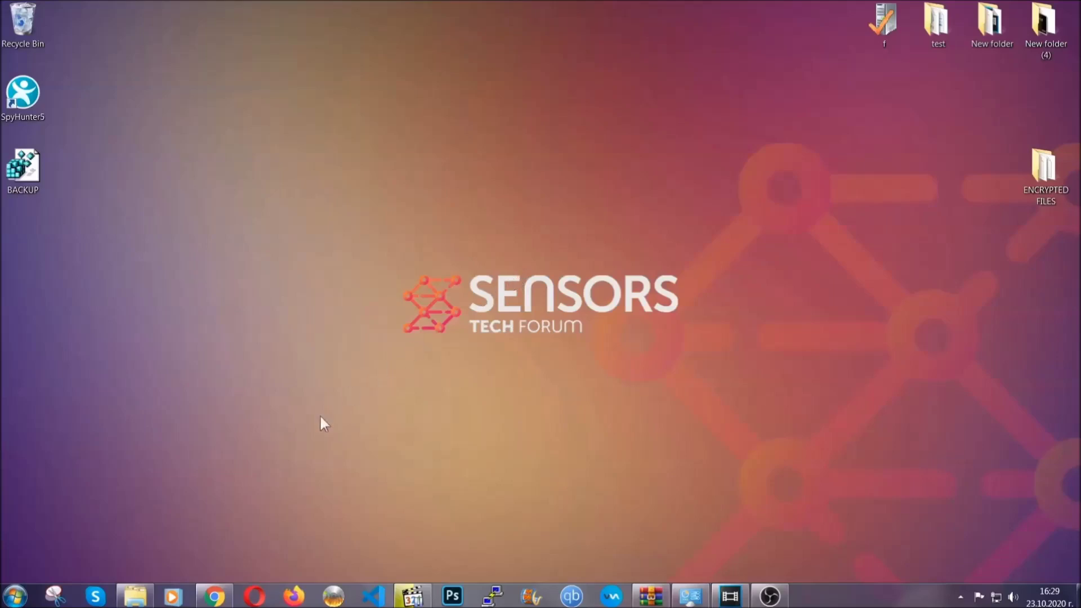
Step: Show the Sensors Tech Forum restore article in Chrome and expand Method 2 - Restore Data via Windows Backup
left_click(214, 597)
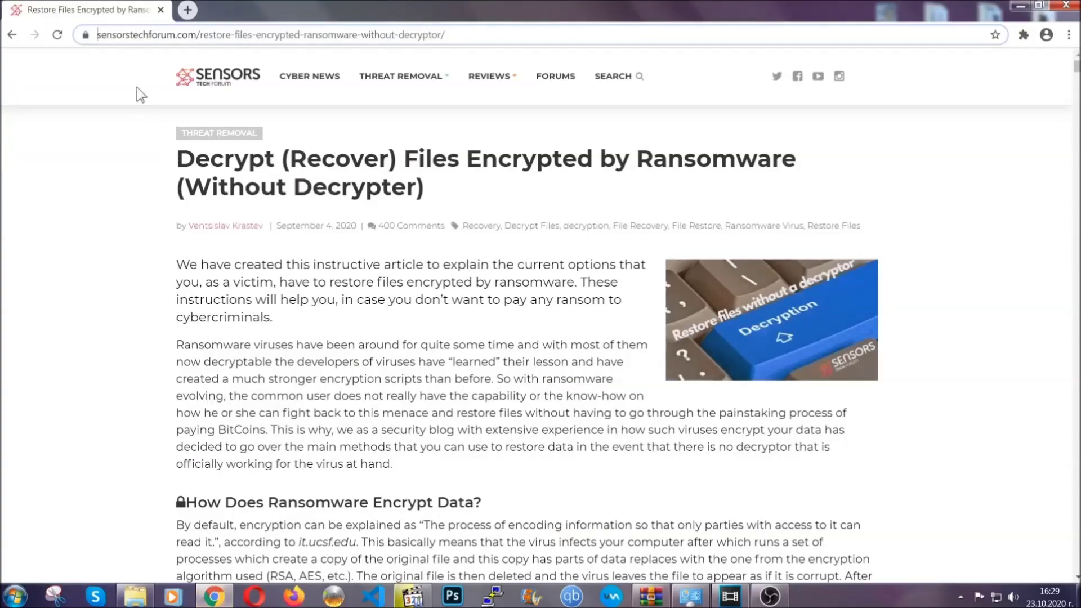
left_click(98, 35)
left_click_drag(99, 35, 488, 40)
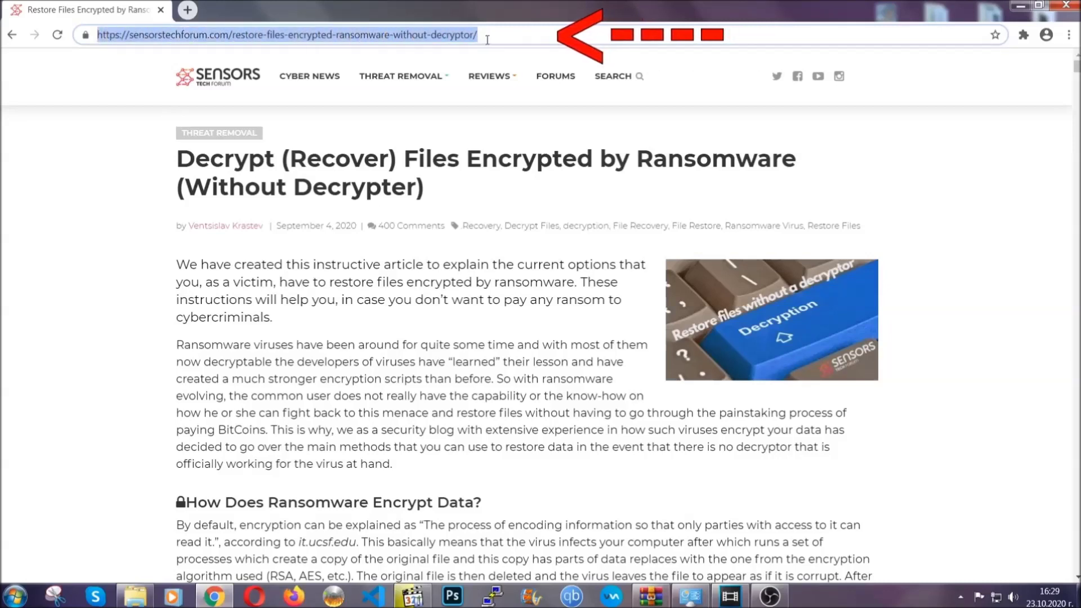
mouse_move(489, 111)
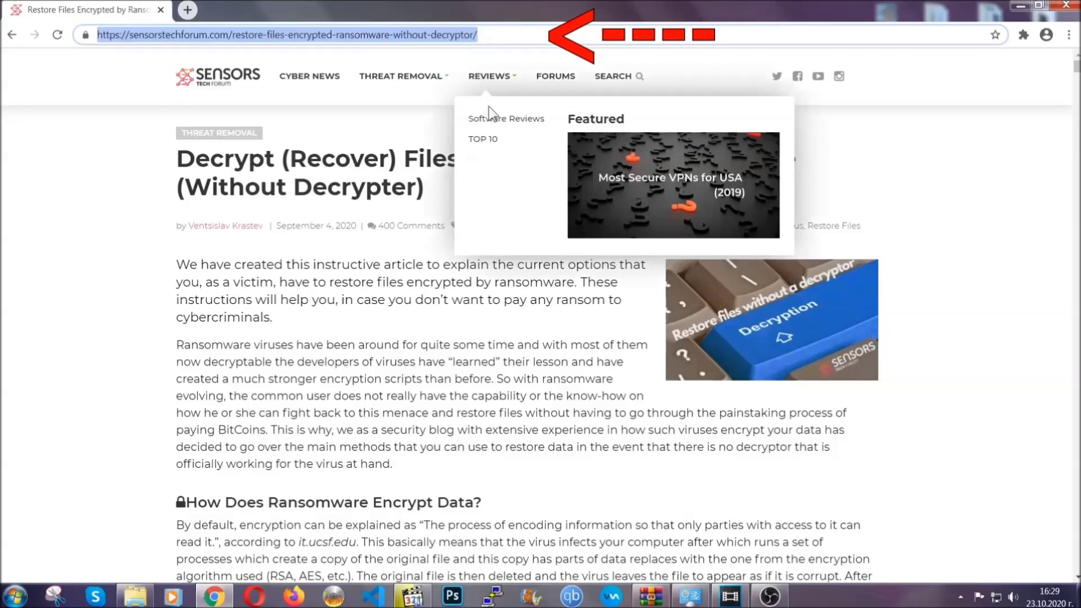
scroll(556, 307, "down", 5)
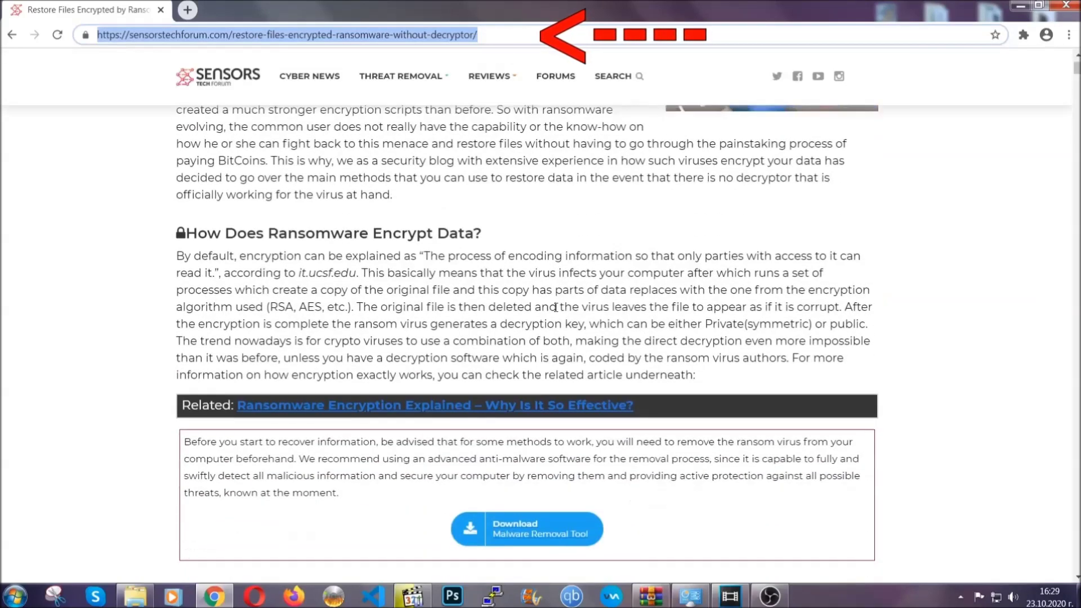
scroll(555, 307, "down", 6)
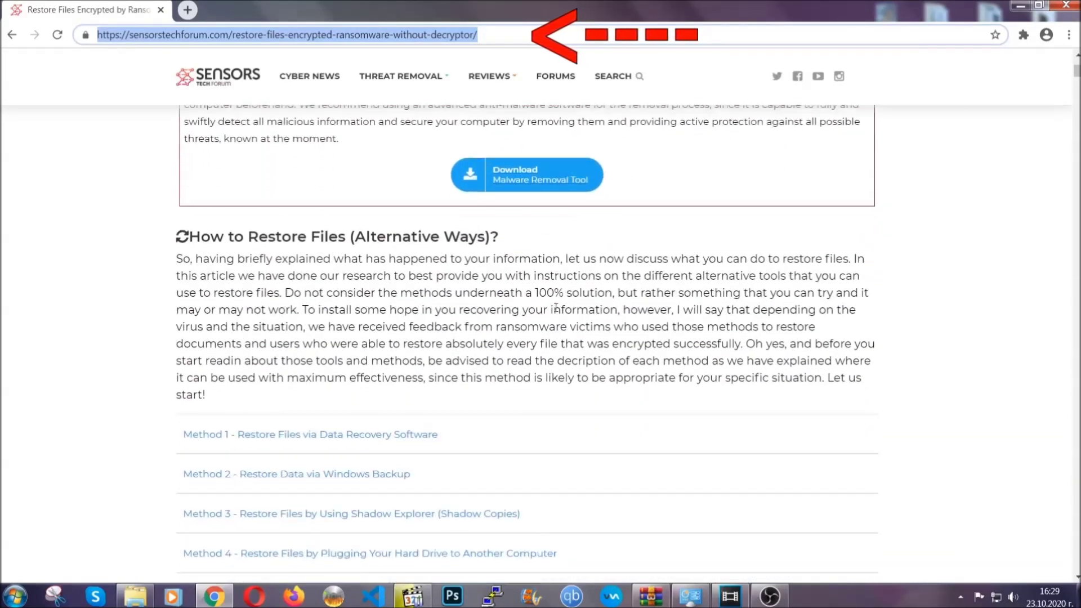
scroll(555, 307, "down", 4)
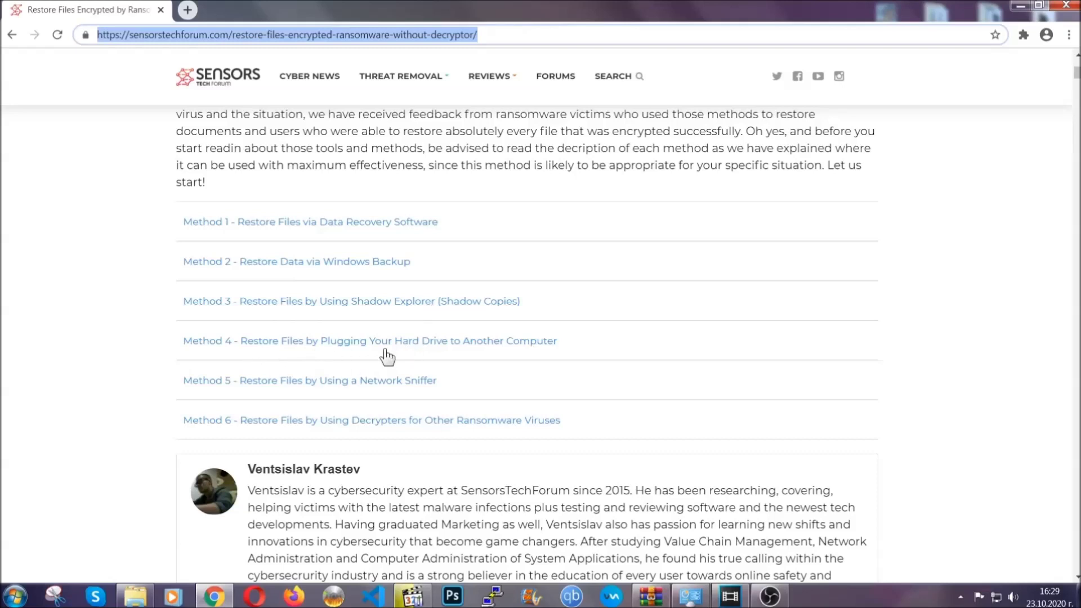
left_click(337, 261)
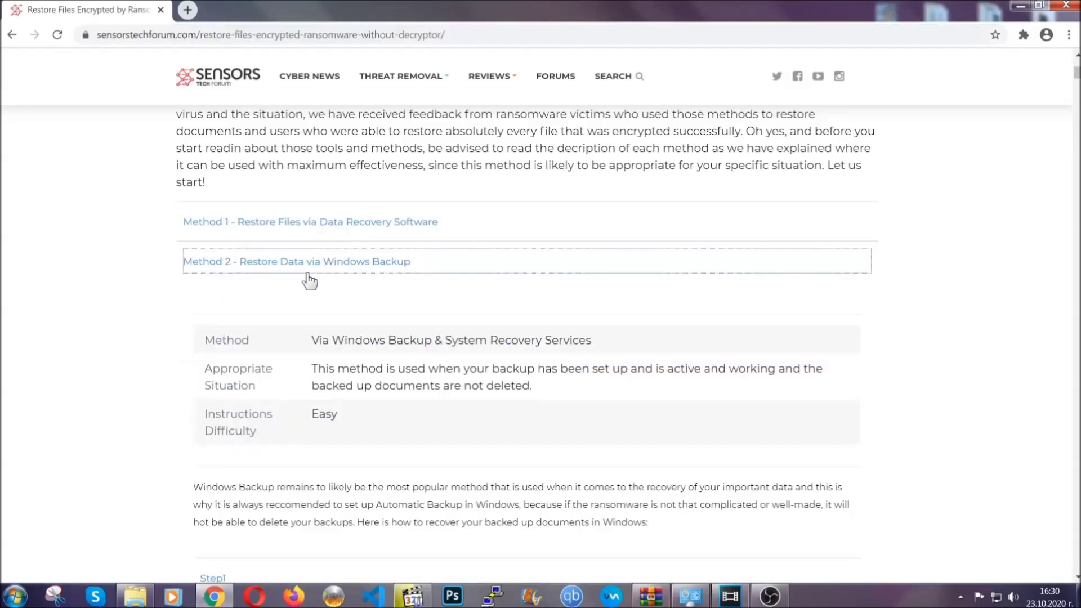
Step: Expand Step1, Step2 and Step3 of Method 2's Windows Backup recovery instructions
left_click_drag(323, 322, 380, 420)
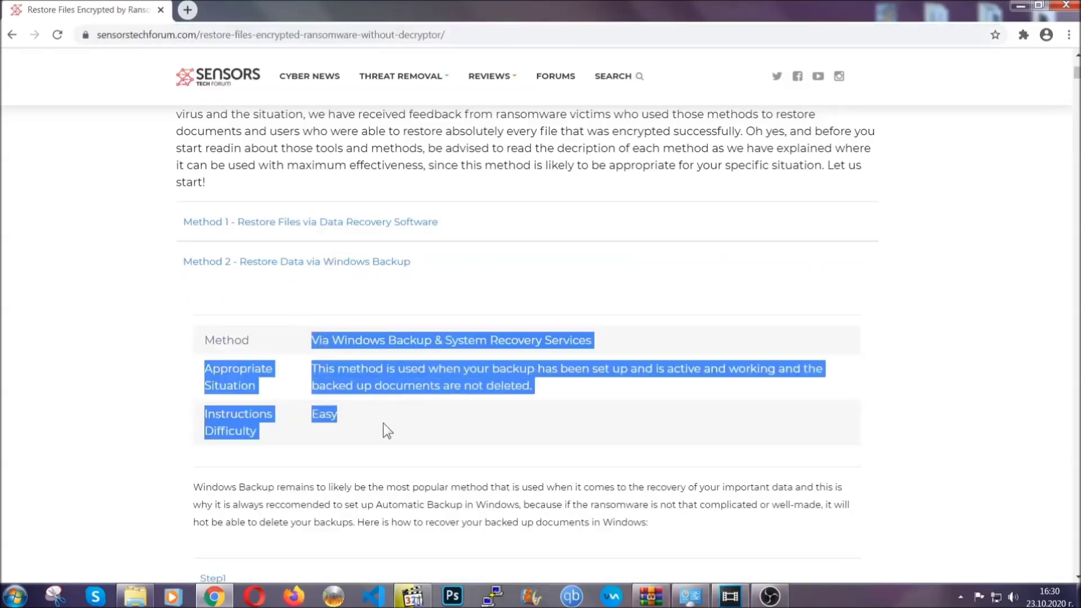
left_click(383, 423)
scroll(386, 420, "down", 4)
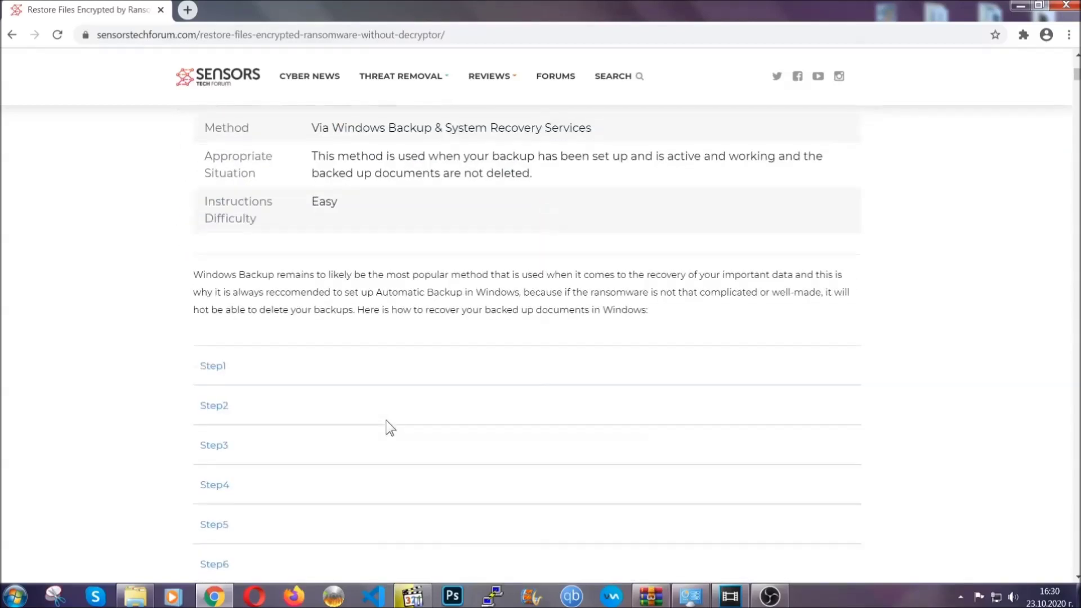
left_click(223, 296)
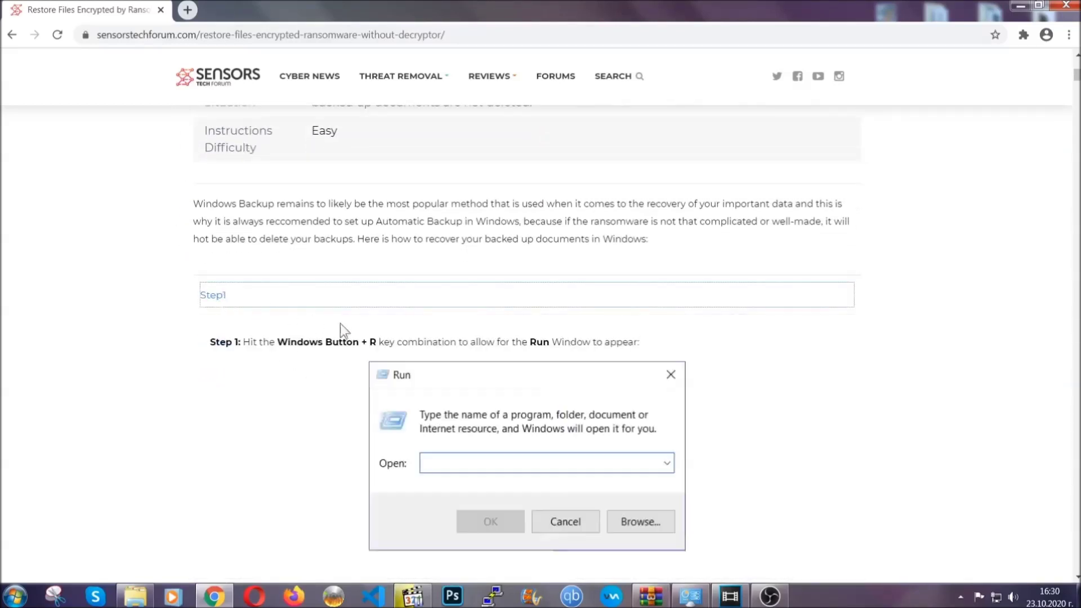
scroll(506, 355, "down", 5)
left_click(252, 351)
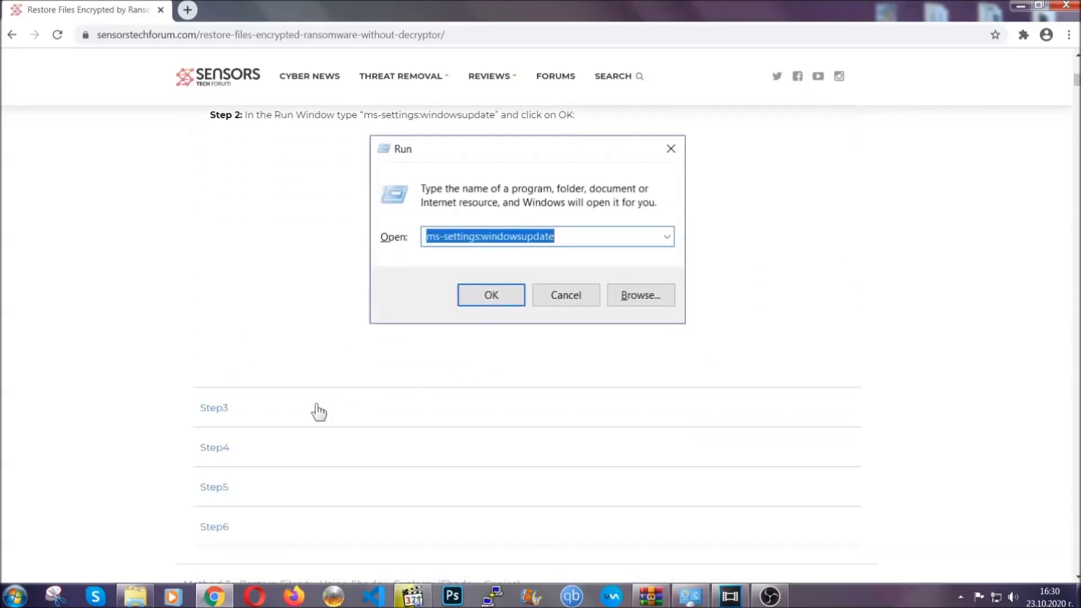
left_click(319, 409)
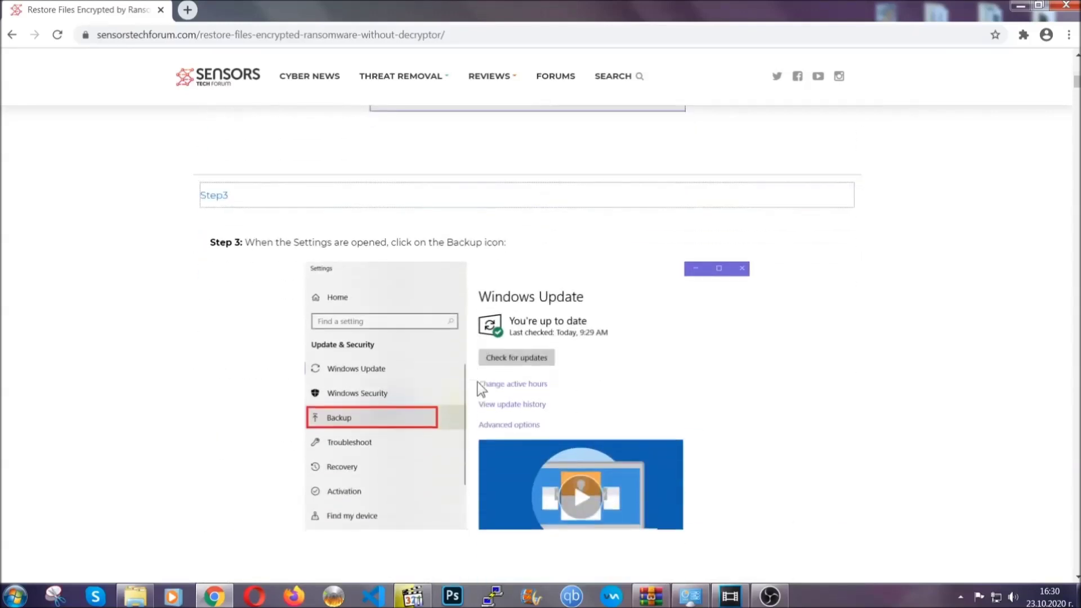
Step: Review the expanded instructions, then minimize Chrome to reveal the desktop
scroll(476, 383, "down", 3)
scroll(475, 385, "down", 2)
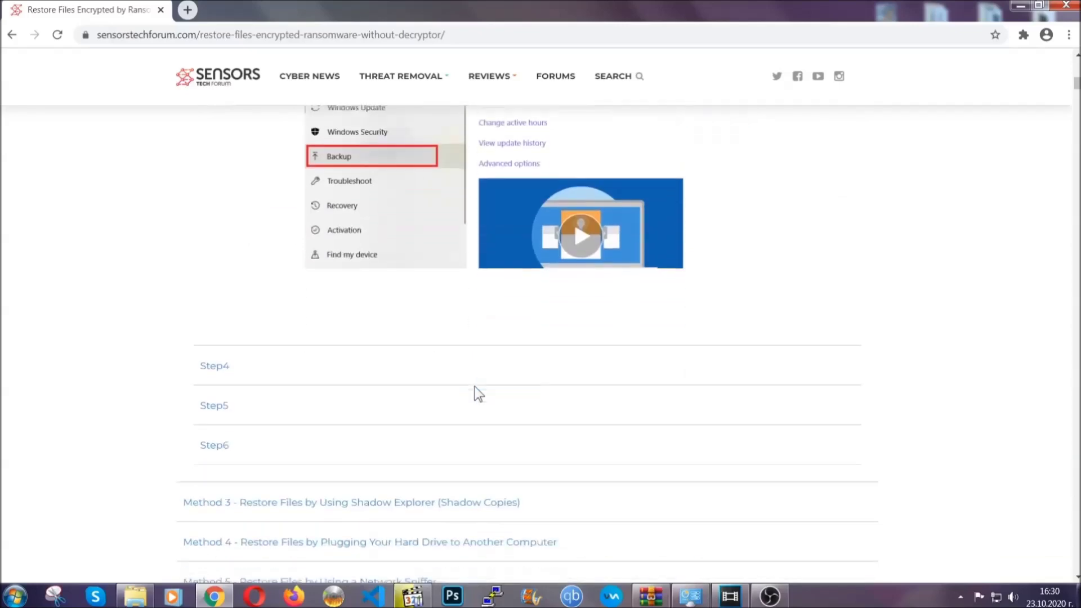
scroll(475, 387, "down", 8)
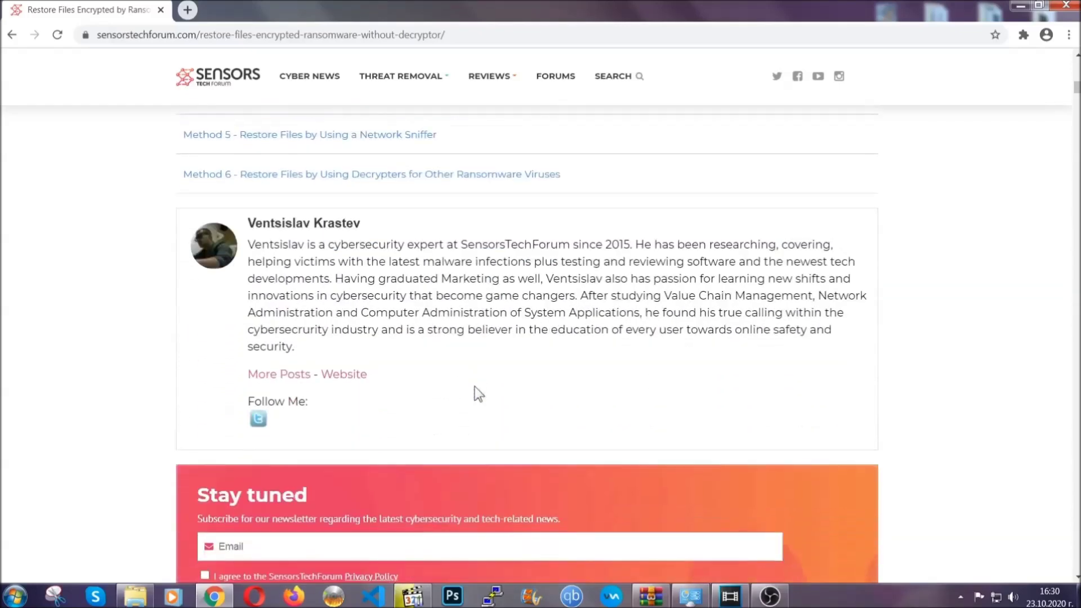
scroll(475, 386, "up", 20)
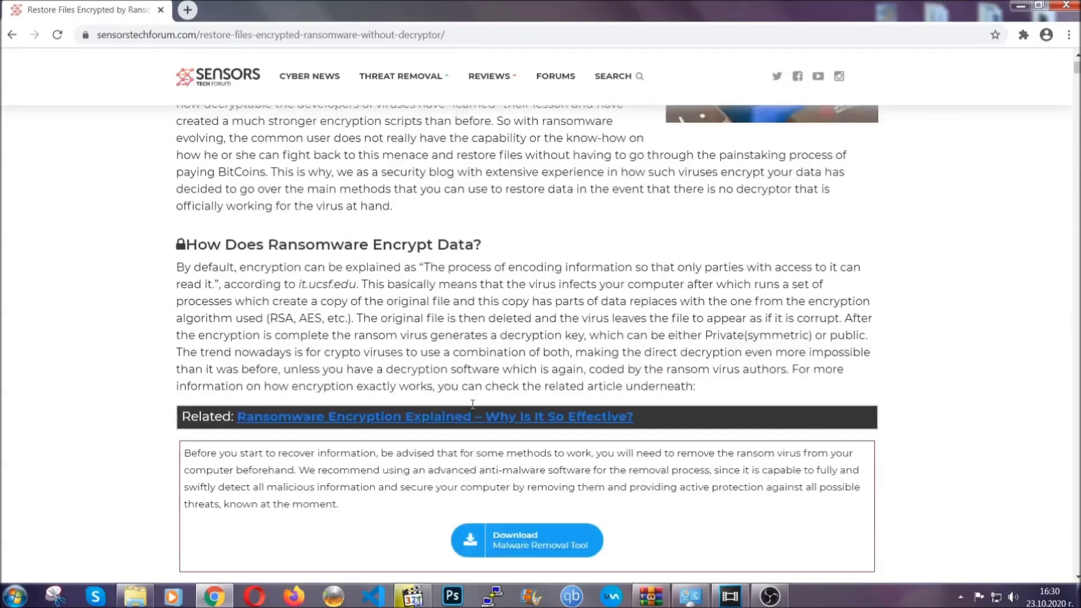
scroll(472, 403, "up", 5)
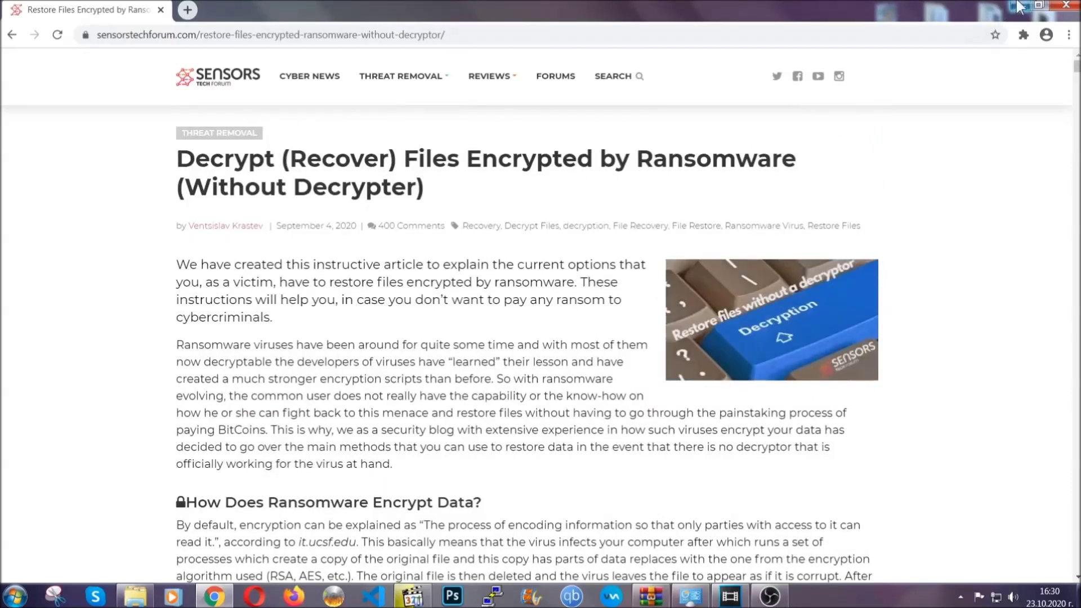
left_click(1018, 5)
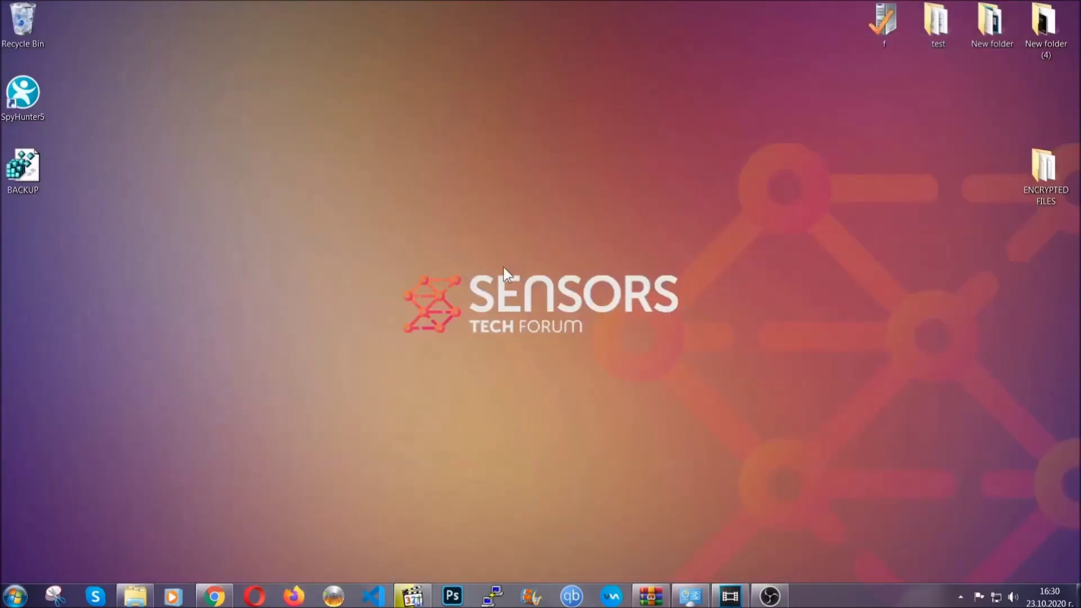